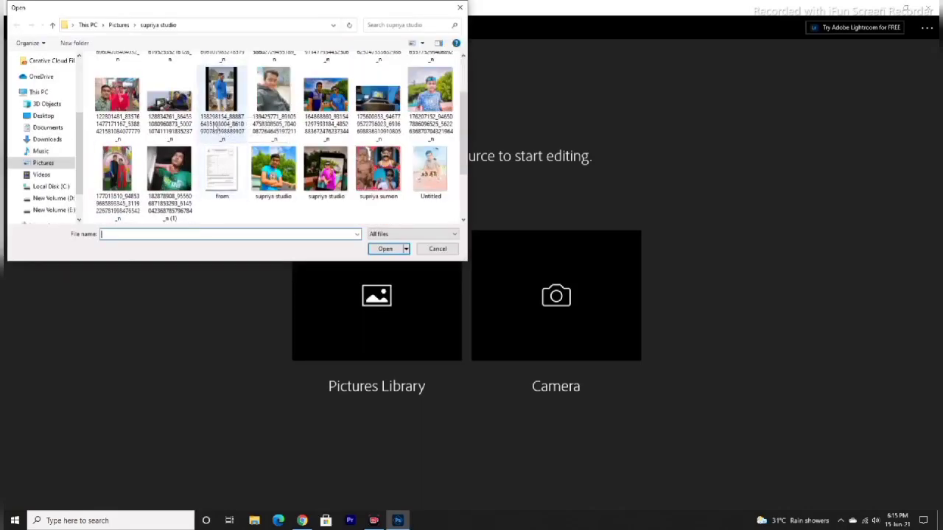
Open the photo of a hand holding a phone that shows a man in a pink kurta
left_click(179, 95)
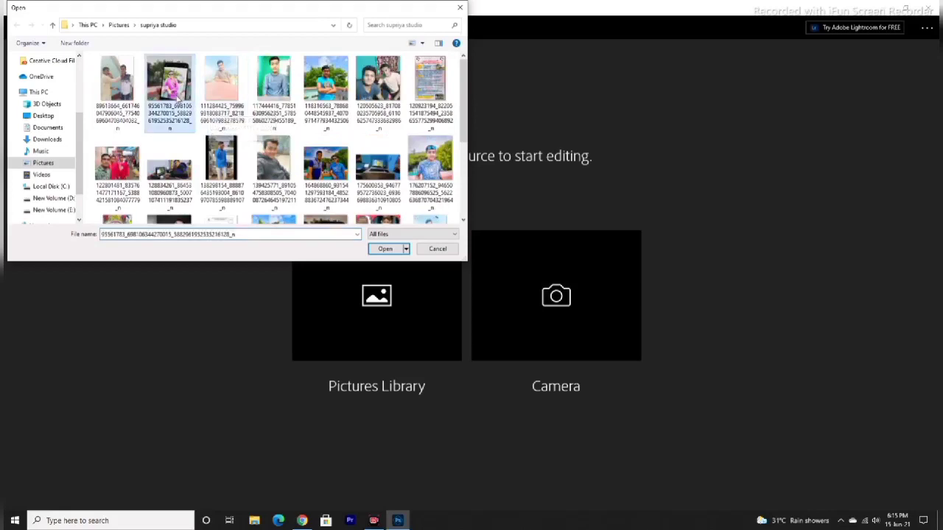
double_click(178, 96)
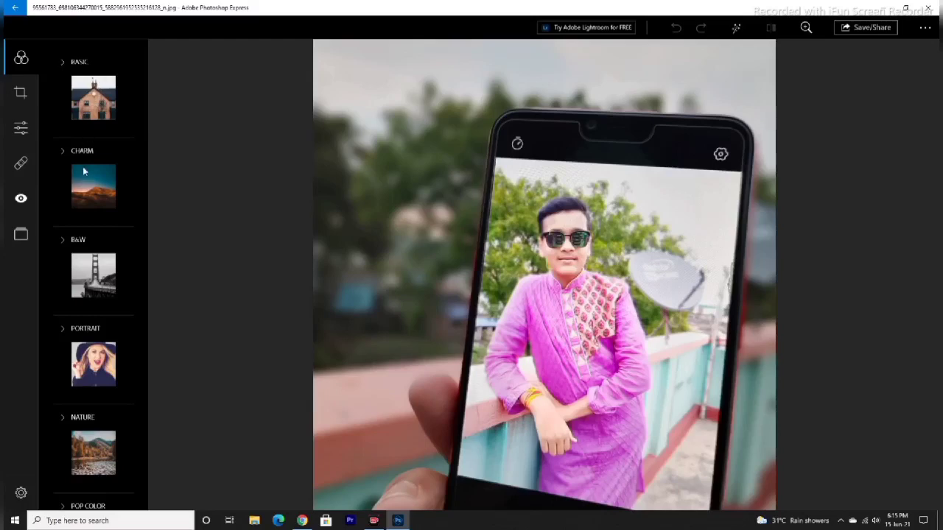
Apply the Vibrant look from the Basic group and reduce its strength slightly below the midpoint
scroll(81, 212, "down", 1)
scroll(81, 212, "up", 1)
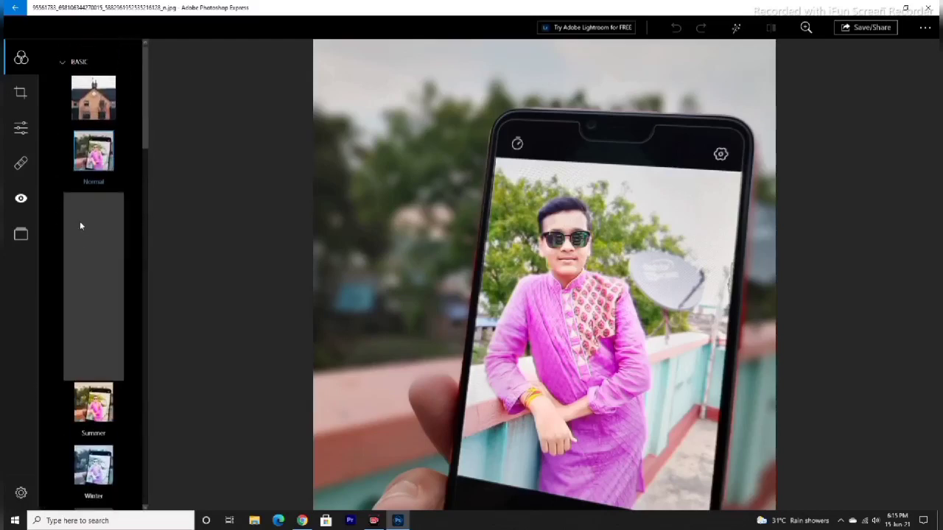
left_click(81, 63)
left_click(81, 63)
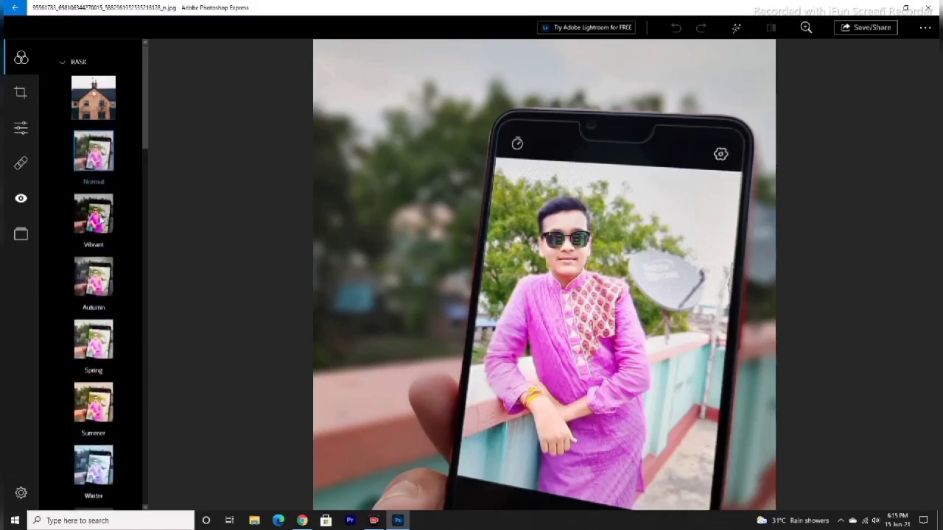
scroll(96, 191, "down", 1)
left_click(96, 79)
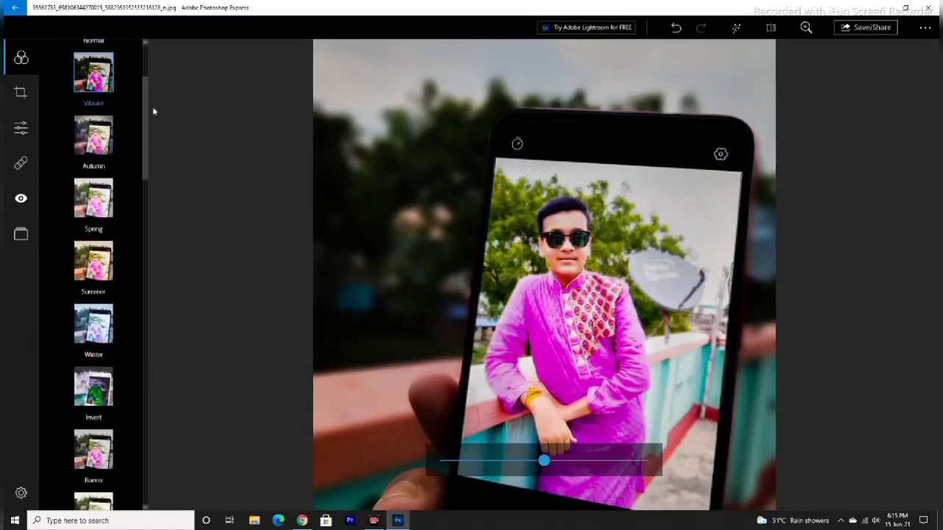
left_click_drag(543, 460, 517, 462)
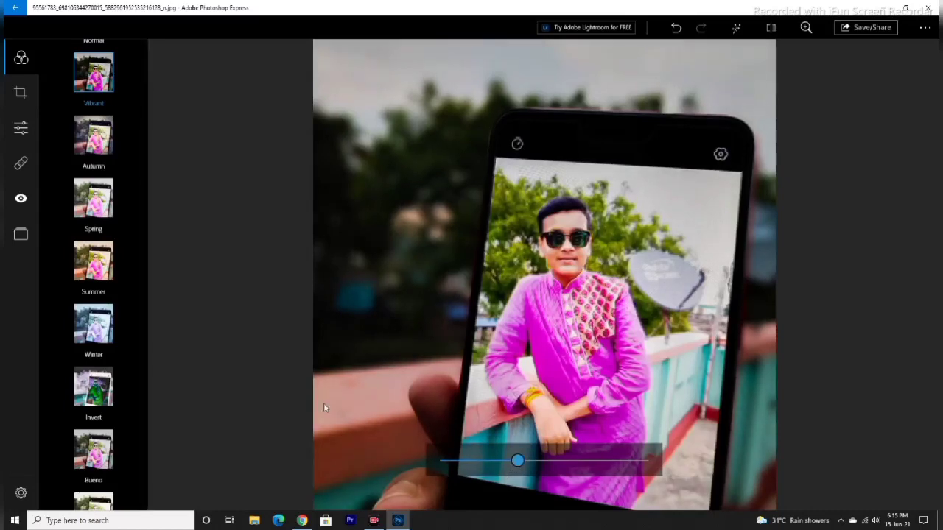
Replace the look with Colorful from the Nature group and lower its strength to 9
scroll(93, 272, "down", 2)
scroll(87, 244, "down", 10)
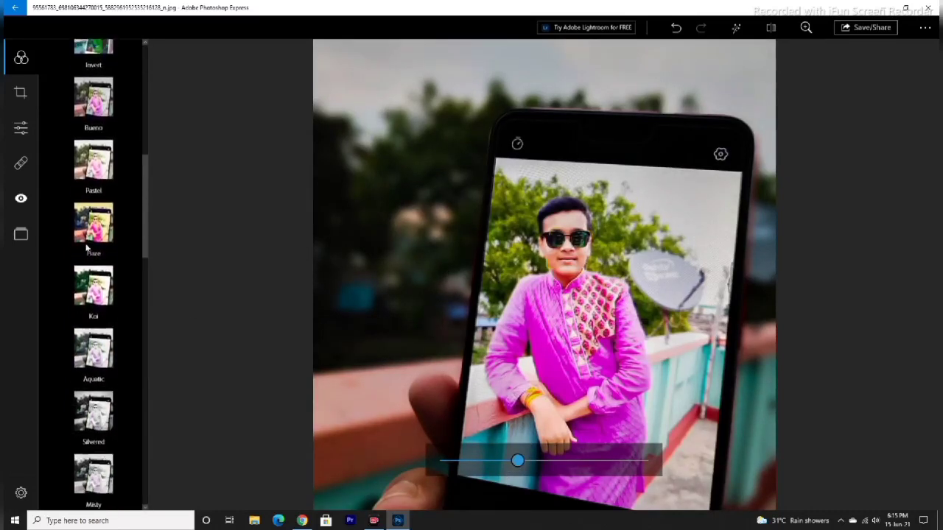
scroll(87, 254, "down", 7)
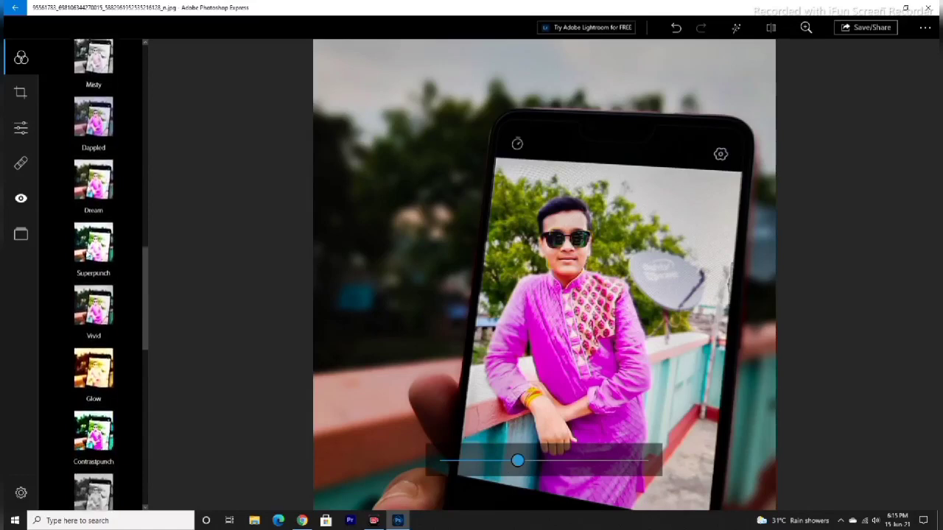
scroll(87, 255, "down", 11)
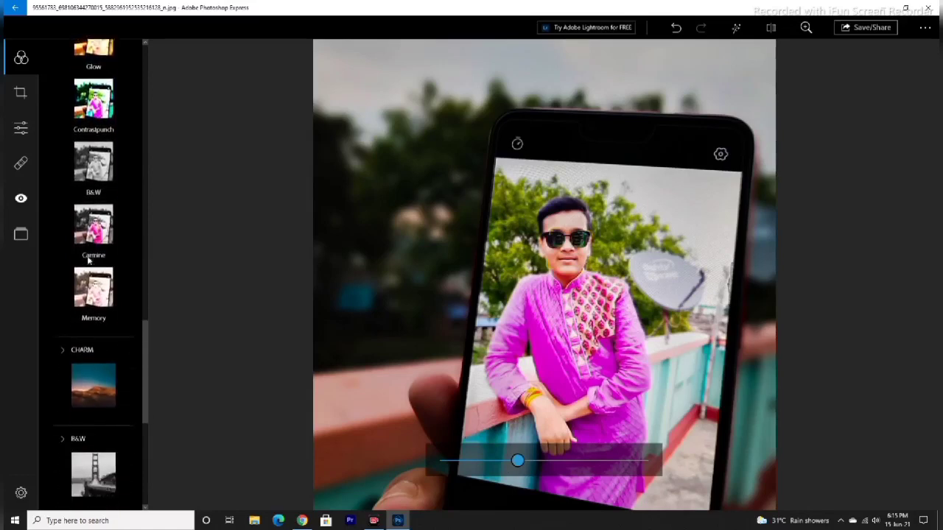
left_click(90, 259)
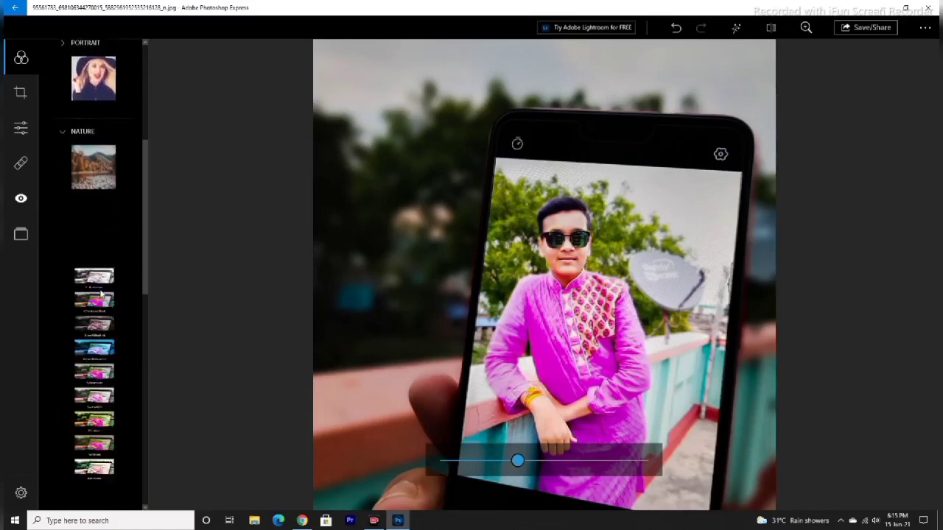
scroll(94, 258, "down", 4)
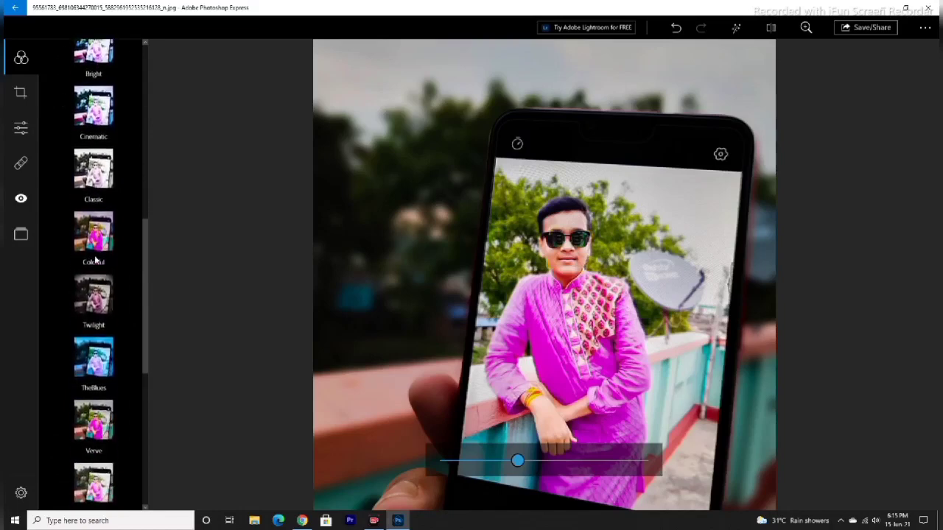
left_click(95, 232)
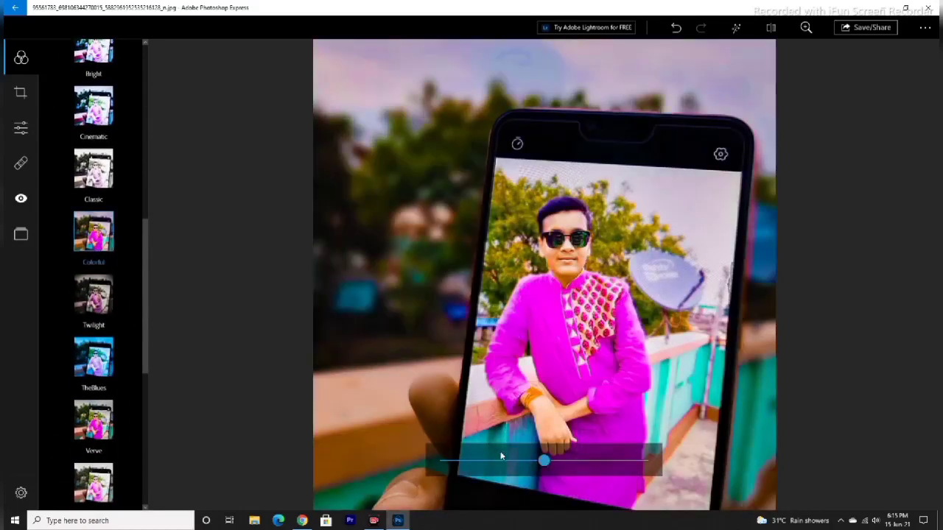
left_click_drag(544, 460, 454, 461)
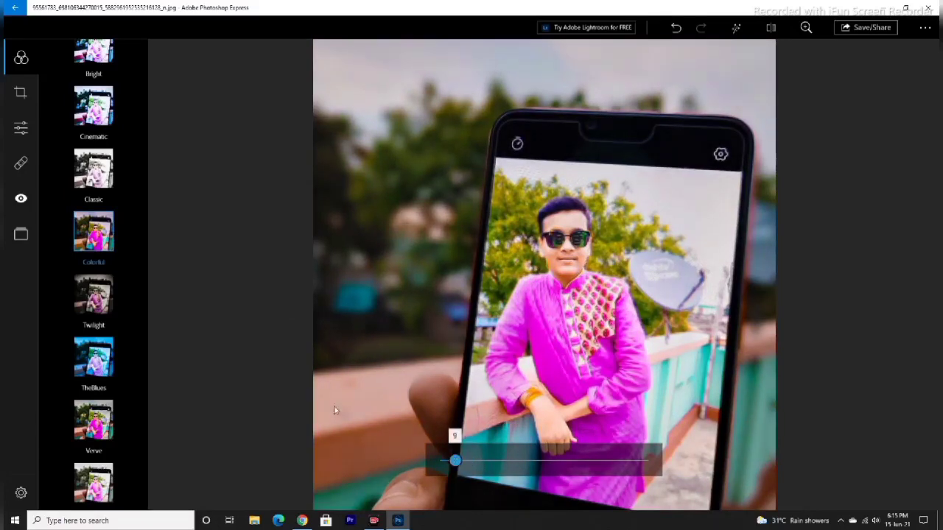
Apply the Verve look from the Nature group and reduce it to a low strength
scroll(126, 324, "down", 3)
scroll(103, 281, "down", 2)
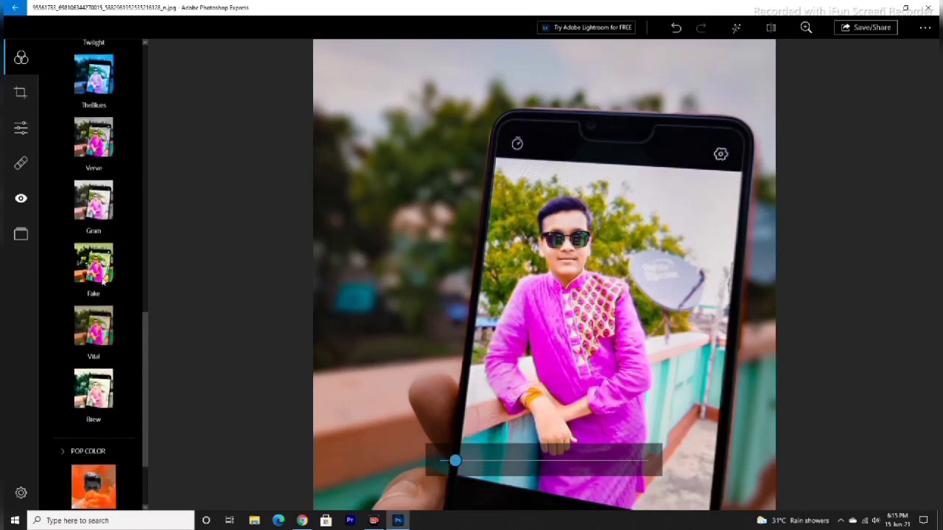
left_click(93, 137)
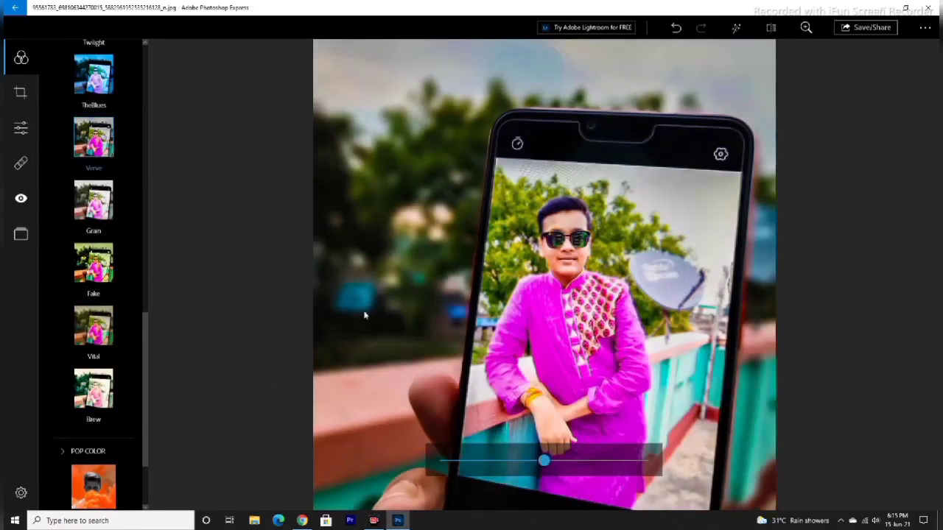
left_click(510, 460)
left_click_drag(495, 459, 472, 459)
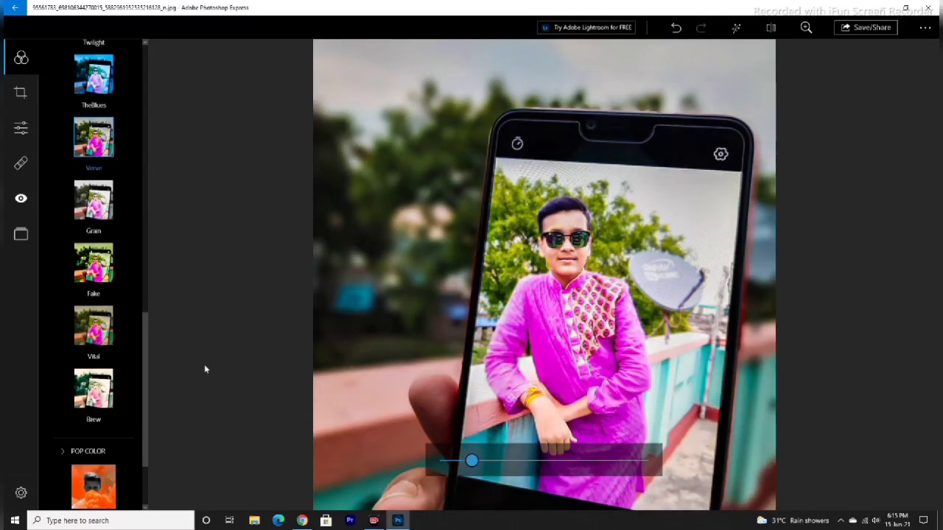
Look through the remaining look categories and the Basic group's filter previews
scroll(136, 361, "down", 3)
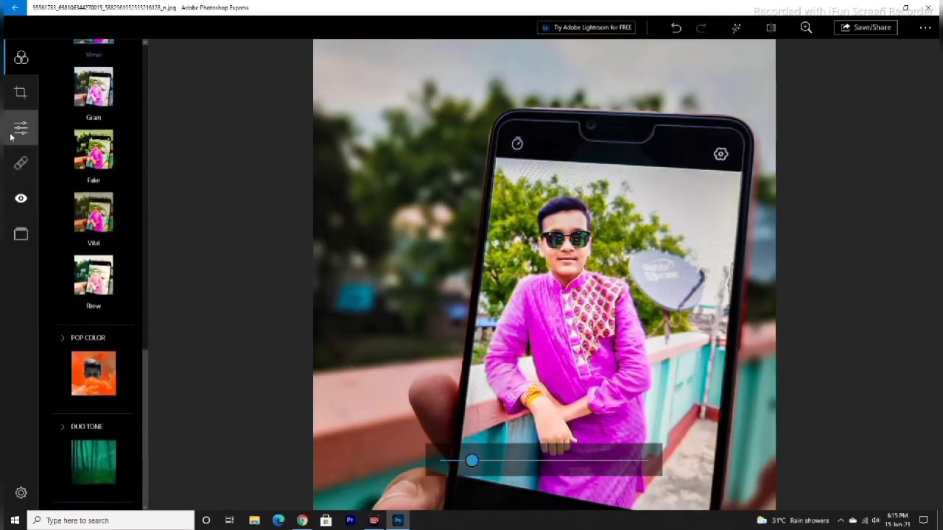
scroll(103, 230, "up", 5)
scroll(96, 221, "up", 5)
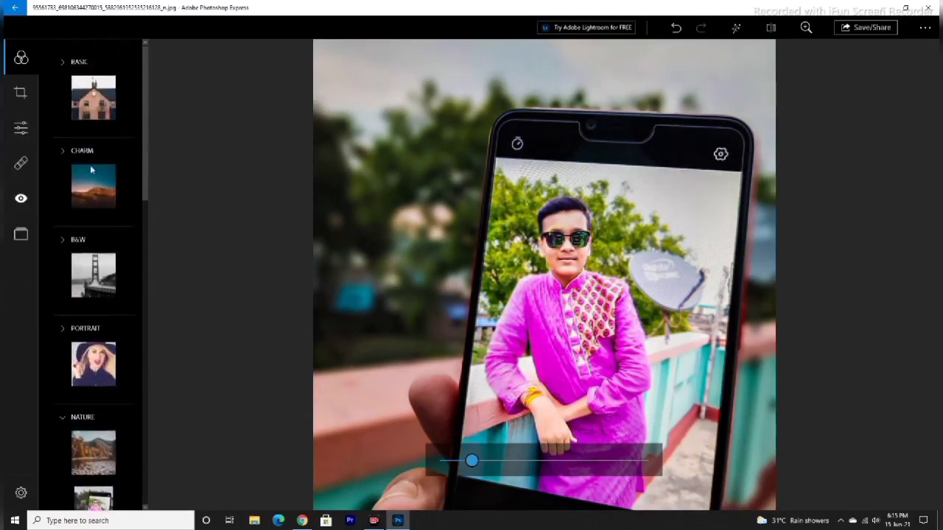
left_click(94, 96)
scroll(95, 211, "down", 9)
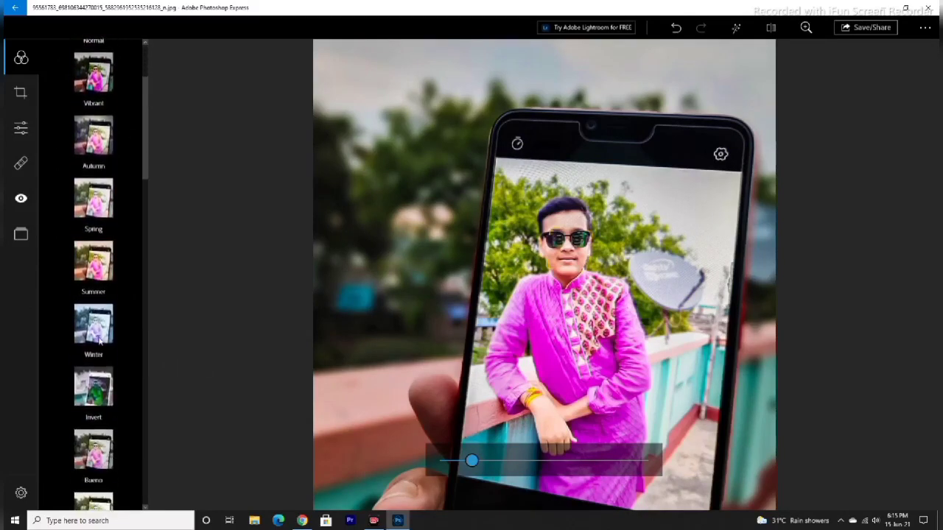
scroll(98, 343, "down", 4)
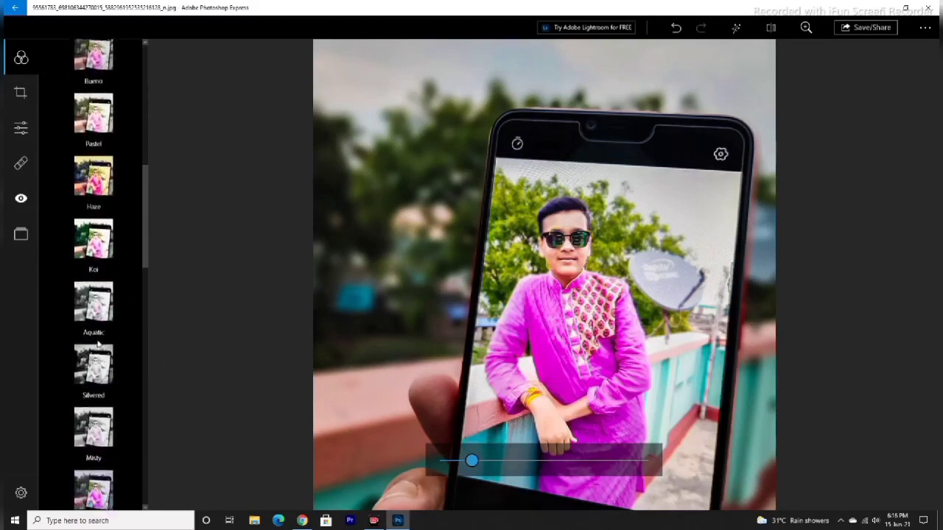
scroll(110, 383, "down", 4)
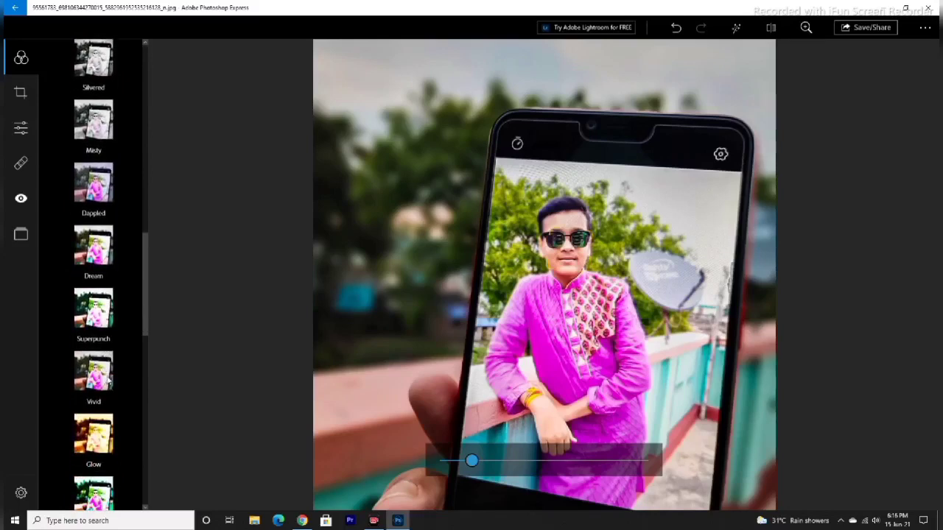
Lower the Shadows in the photo's Light adjustments moderately to darken the dark areas
left_click(20, 130)
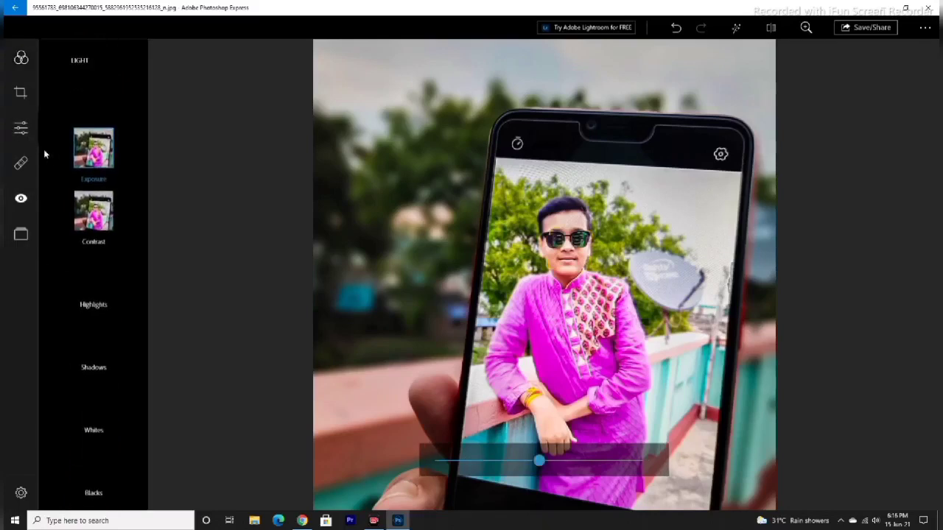
scroll(97, 238, "down", 3)
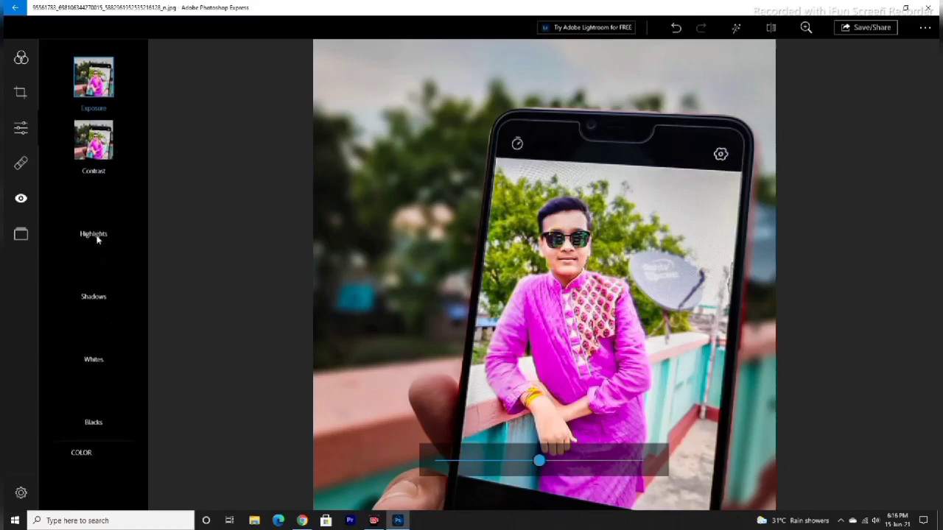
scroll(96, 243, "up", 3)
scroll(98, 256, "down", 1)
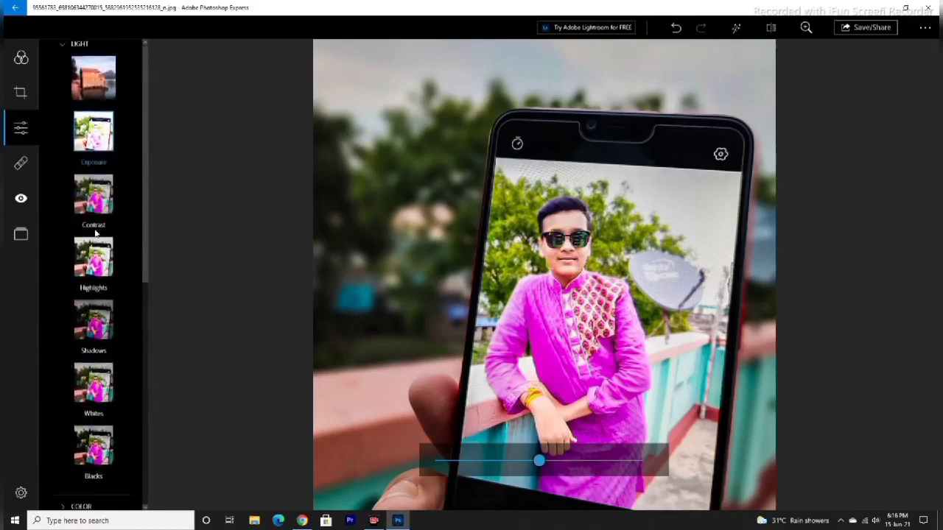
left_click(98, 266)
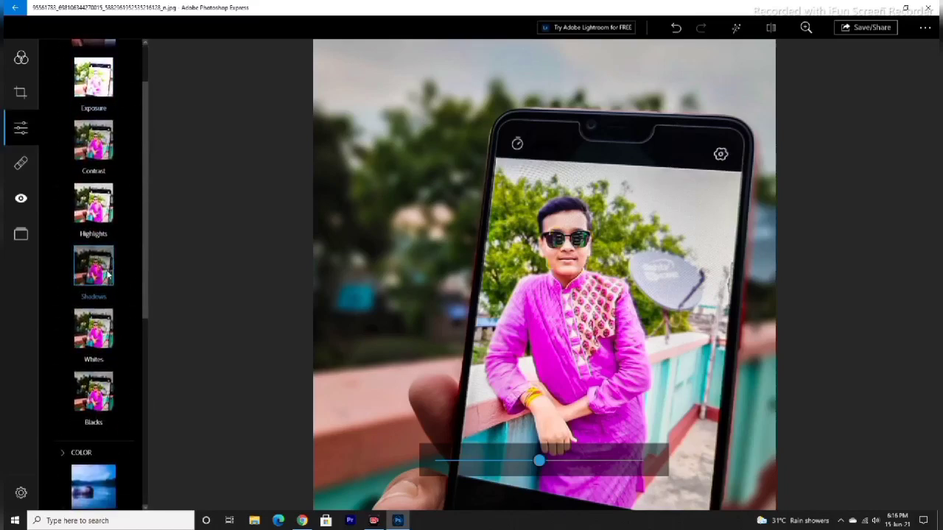
left_click_drag(541, 461, 505, 465)
Lower the Whites moderately and raise the Blacks moderately in the Light adjustments
left_click(90, 329)
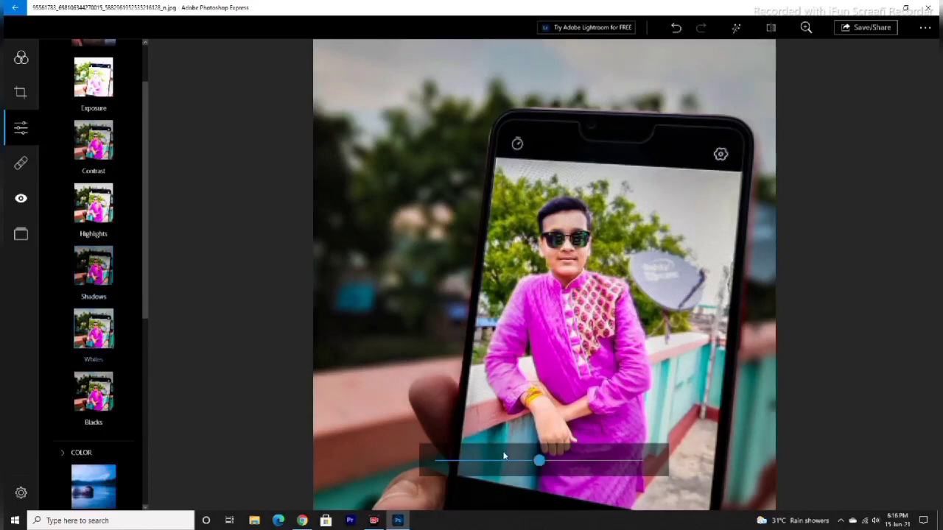
left_click_drag(535, 464, 507, 464)
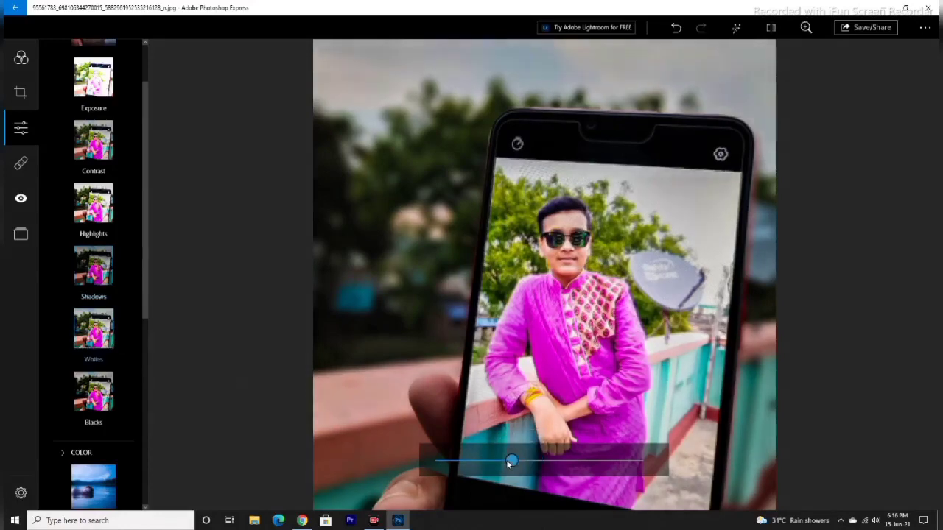
scroll(99, 331, "down", 2)
left_click(93, 321)
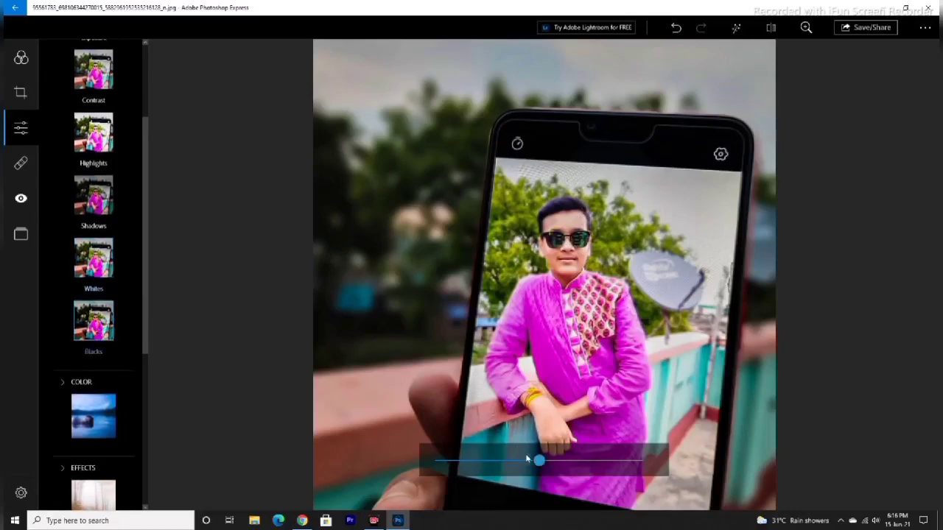
left_click_drag(564, 463, 574, 462)
Increase the Dehaze effect on the photo to a position about halfway between neutral and maximum
scroll(111, 368, "down", 8)
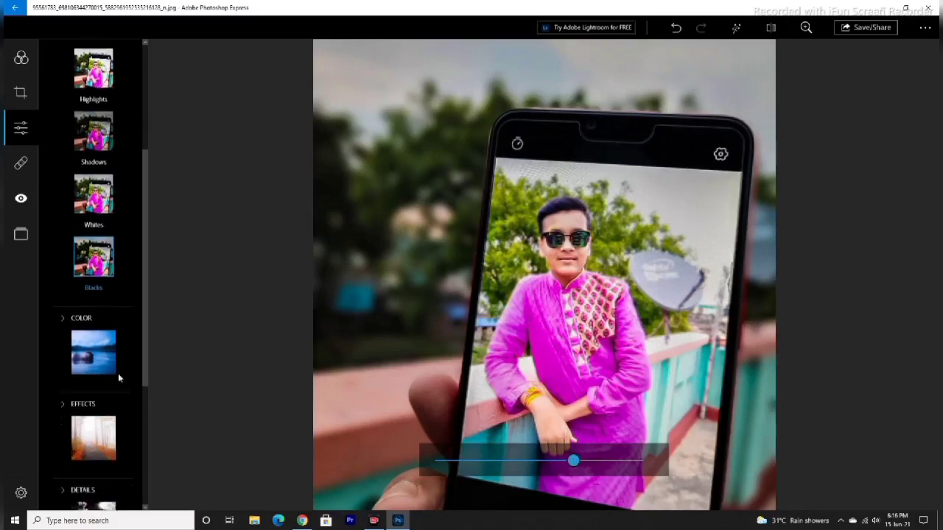
left_click(92, 216)
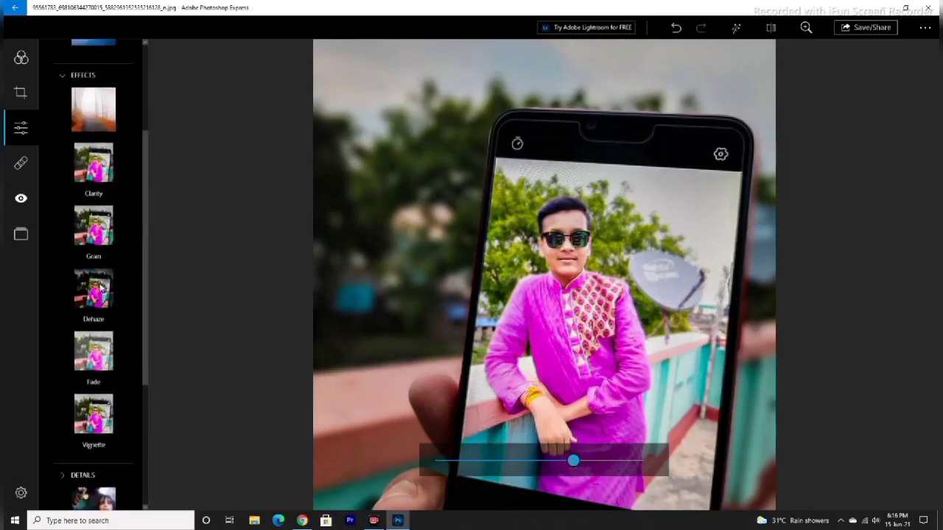
left_click(101, 312)
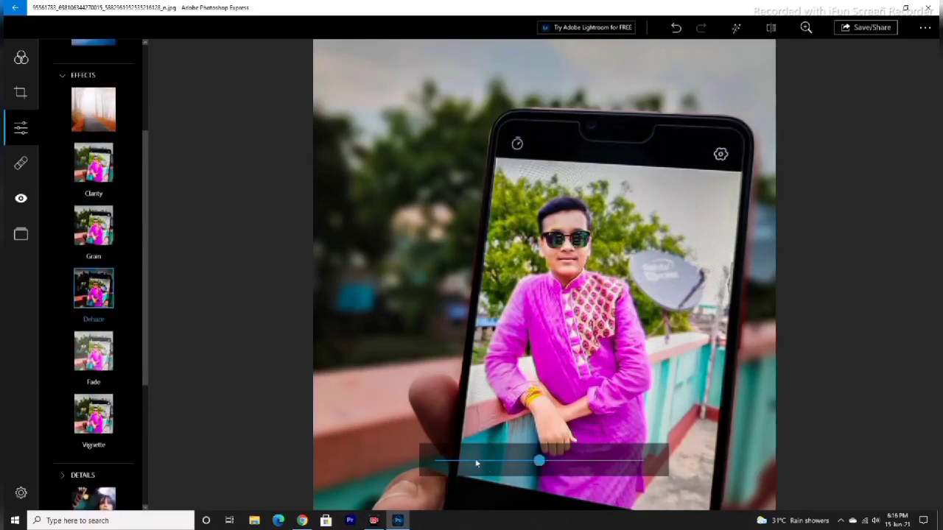
left_click_drag(539, 462, 605, 466)
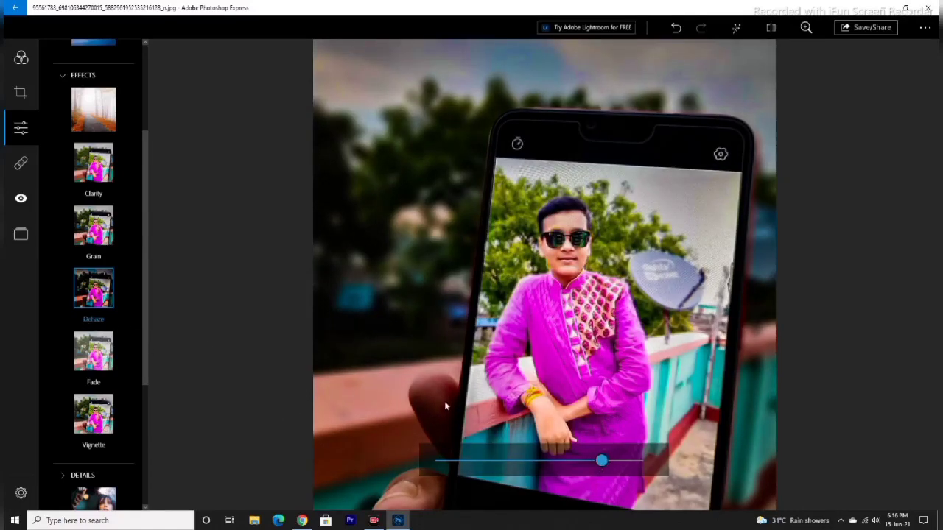
left_click_drag(588, 466, 587, 466)
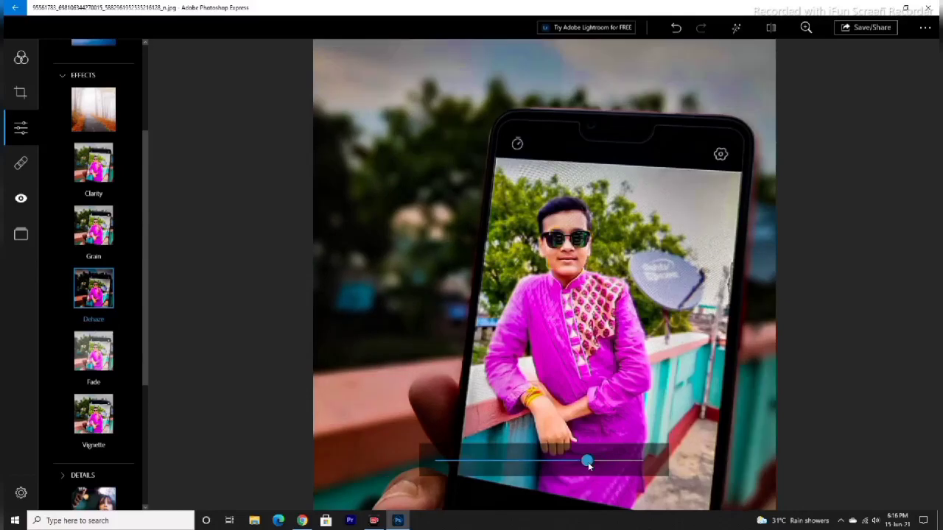
Lower the Vignette Amount slightly below neutral and raise its Mid Point slightly in the Effects adjustments
scroll(93, 325, "down", 3)
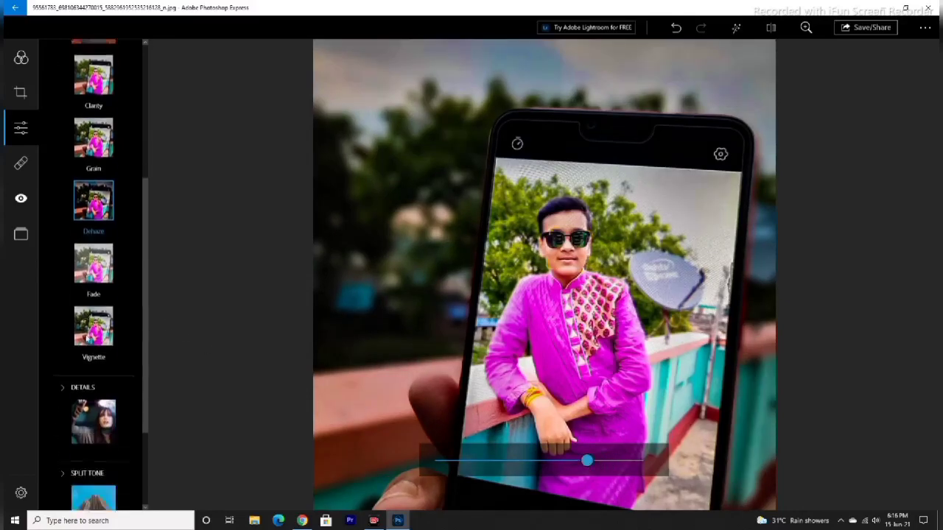
left_click(98, 210)
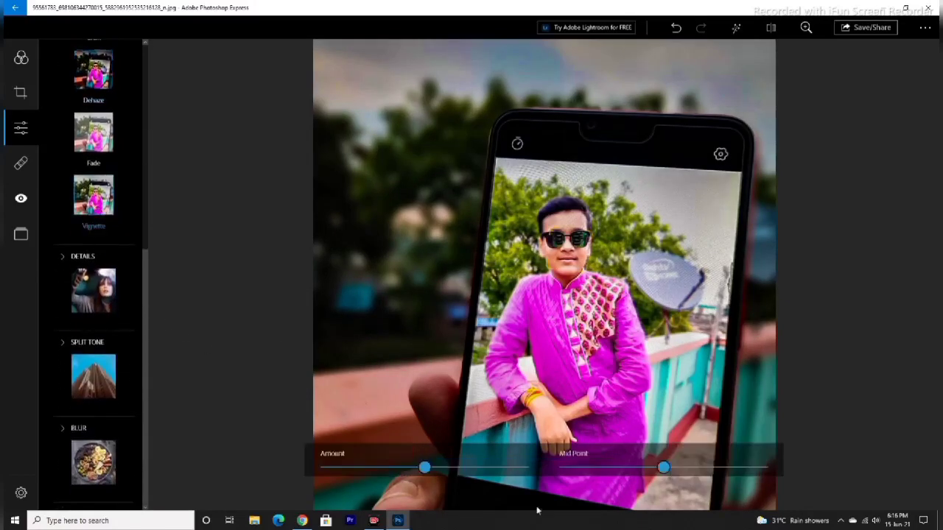
mouse_move(427, 467)
left_mouse_down()
mouse_move(450, 469)
mouse_move(420, 472)
left_mouse_up()
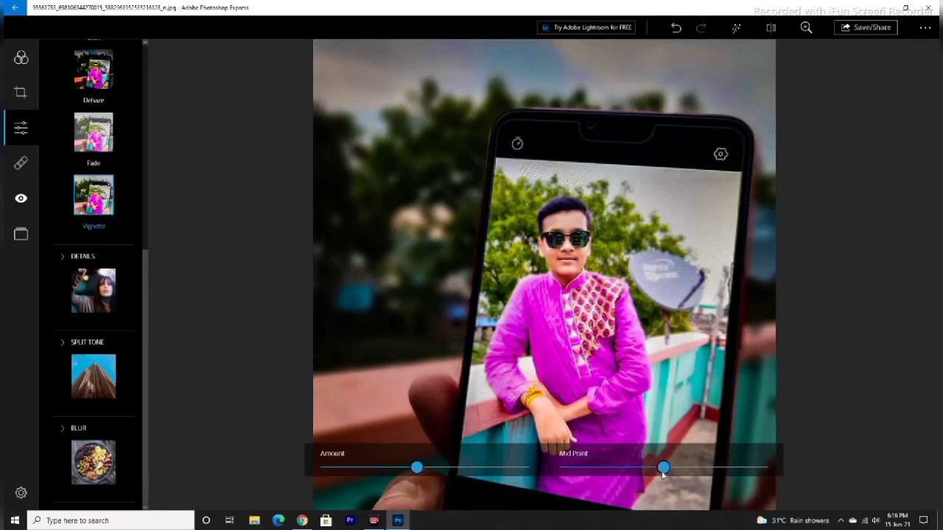
left_click_drag(663, 468, 670, 468)
Raise Reduce Luminance Noise in the Details adjustments to nearly its maximum, about 90% of the range
left_click(85, 351)
left_click(89, 103)
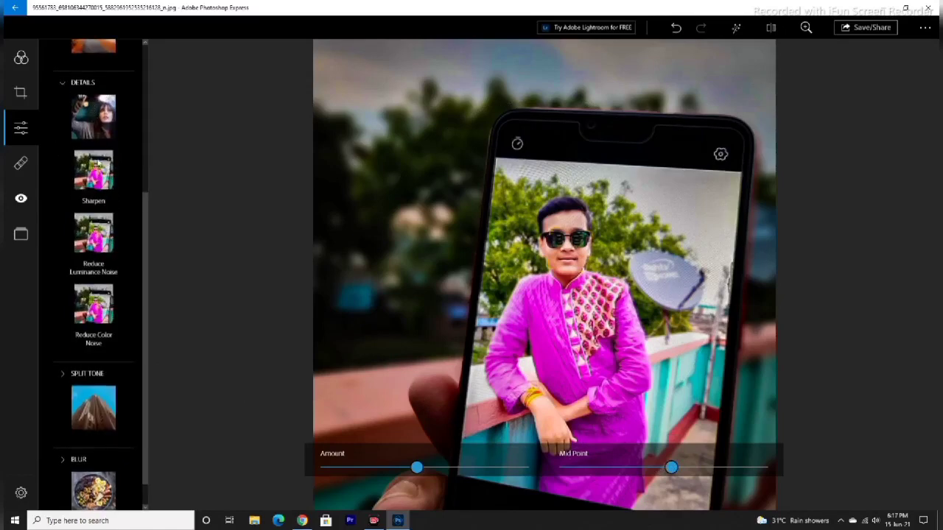
left_click(100, 229)
left_click_drag(446, 466, 619, 477)
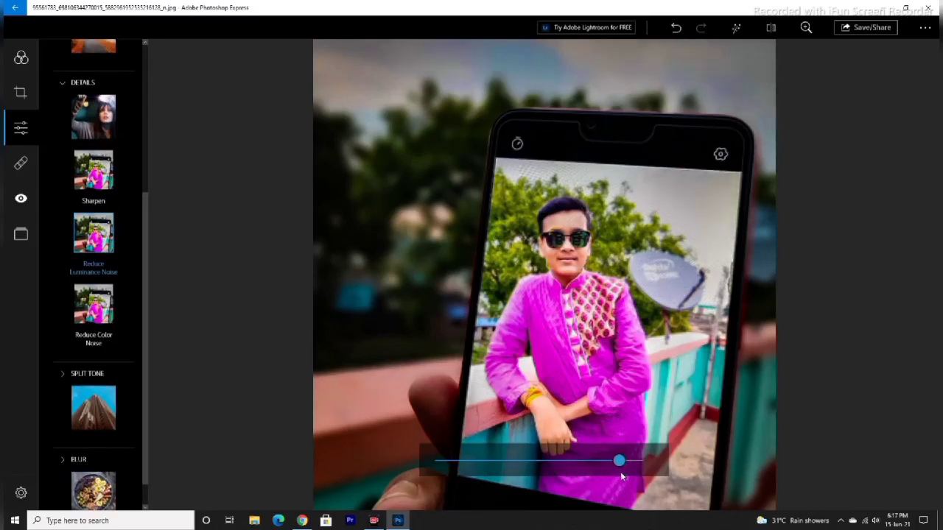
Increase the Clarity effect on the photo slightly above neutral
scroll(63, 205, "up", 5)
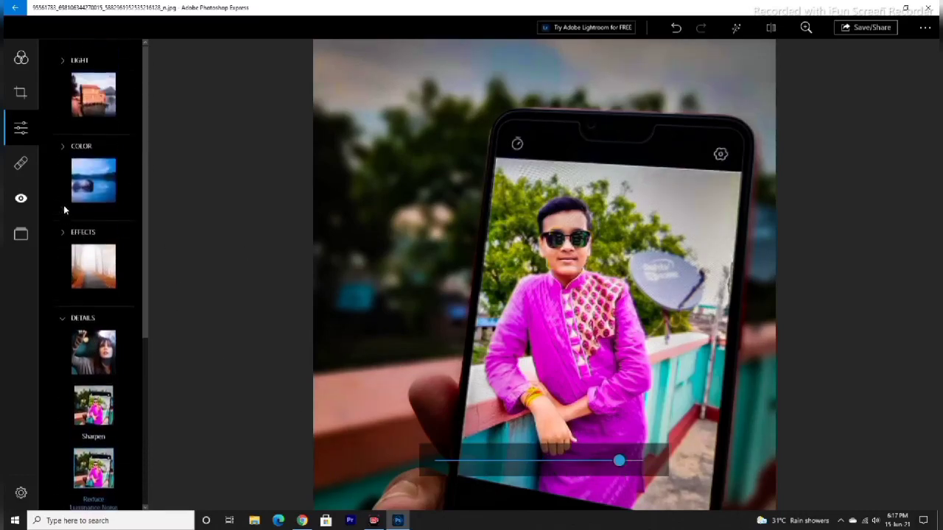
scroll(96, 206, "down", 3)
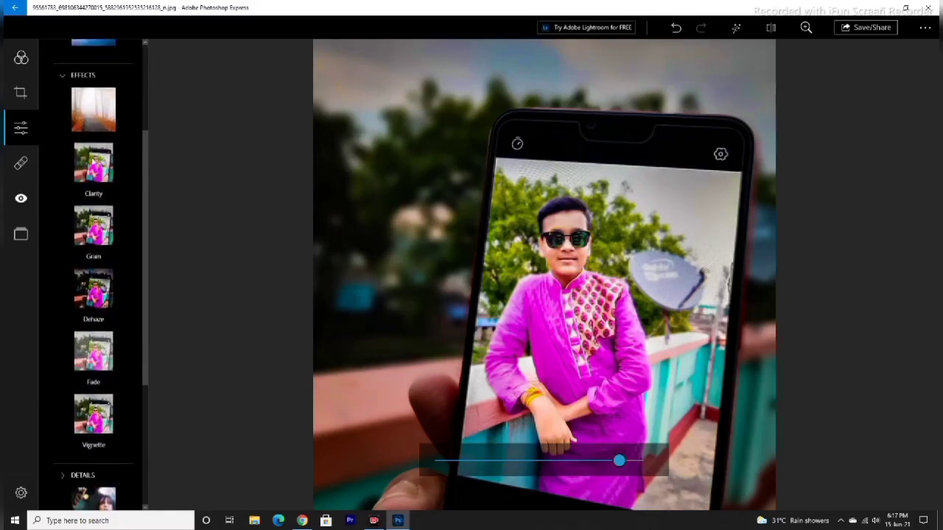
left_click(93, 162)
left_click_drag(539, 462, 554, 462)
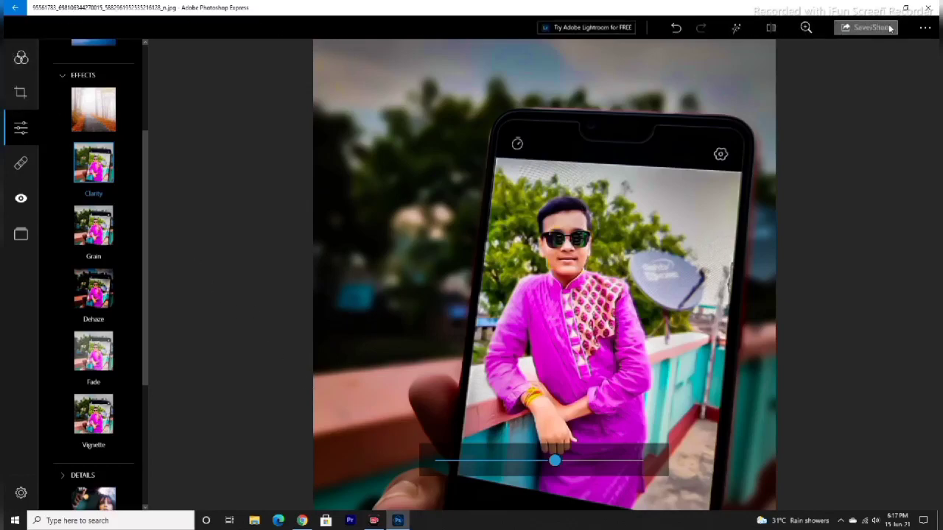
Save the edited photo as a jpeg named "supriya studio" in the edit folder under Pictures
left_click(851, 28)
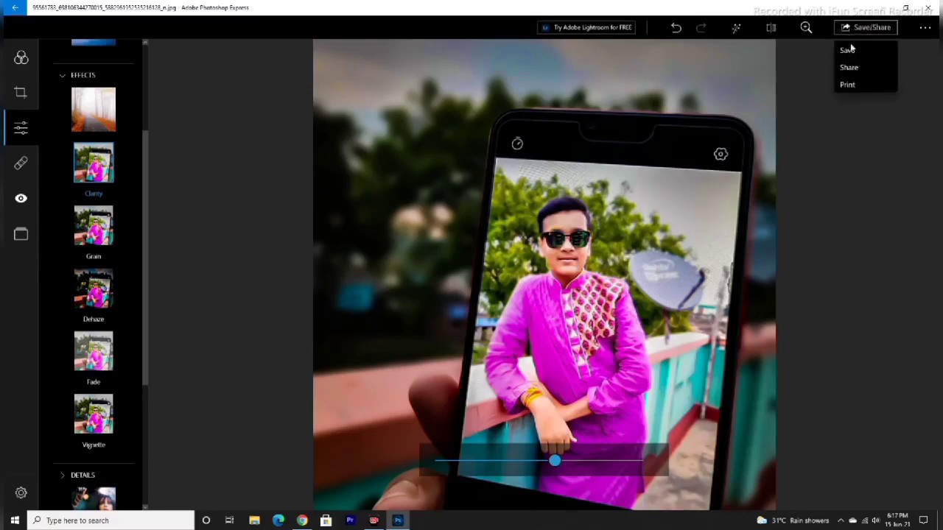
left_click(854, 52)
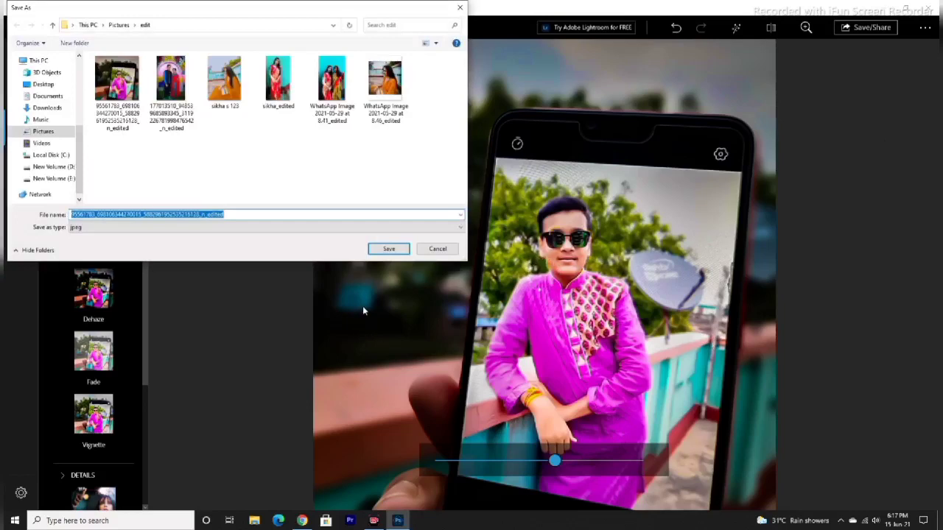
key("BackSpace")
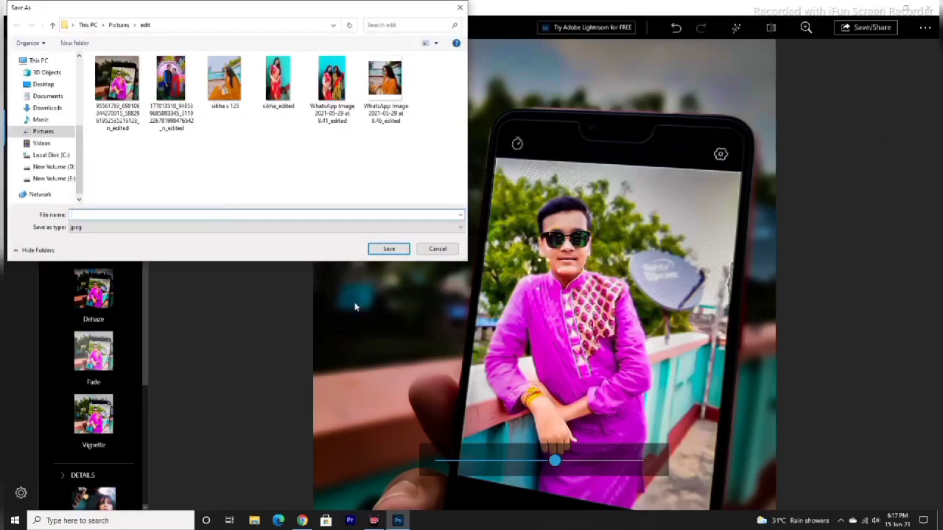
type("sup")
type("tudio")
key("Return")
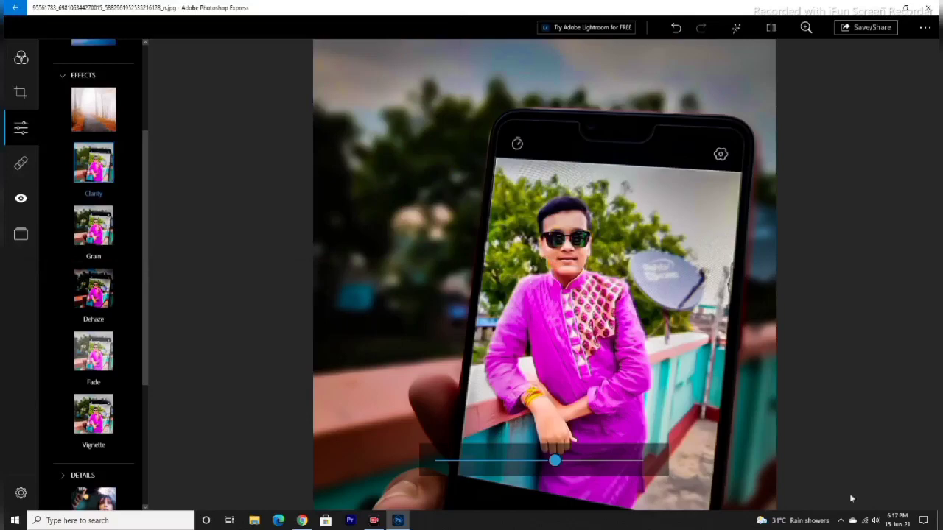
Minimize the photo editor, launch Paint 3D from the desktop and start a new project
left_click(881, 9)
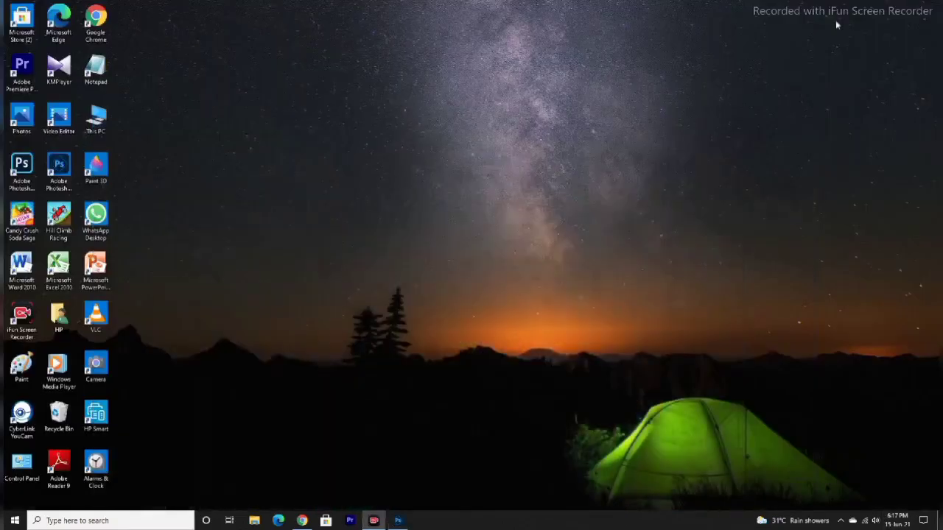
double_click(84, 166)
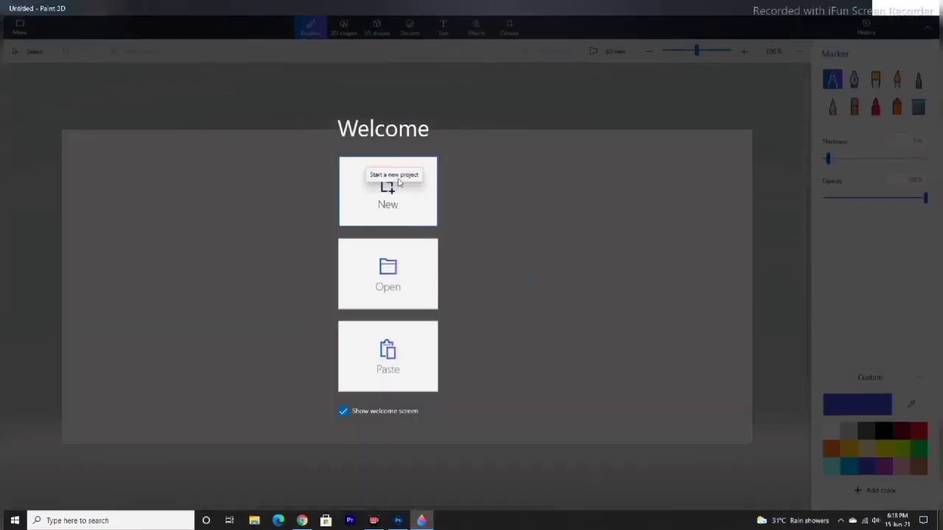
left_click(264, 112)
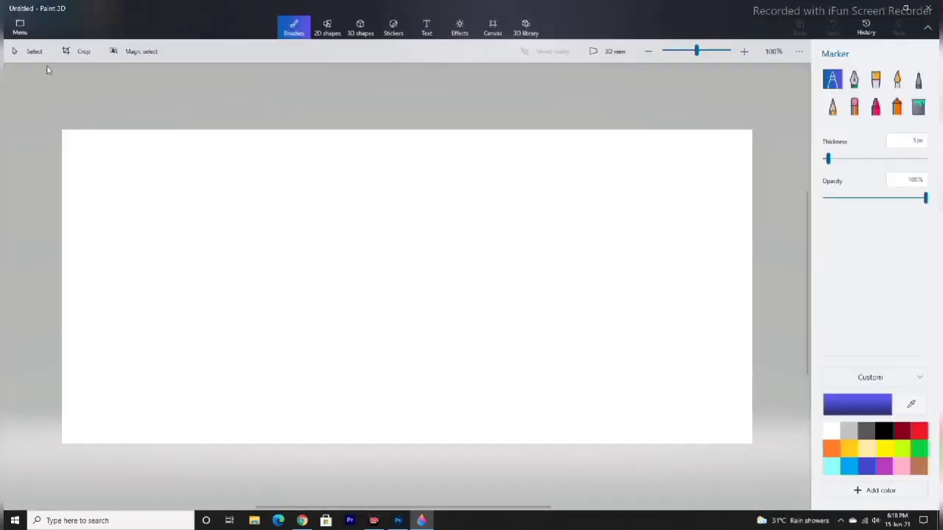
Open the older edited copy of the photo, whose file name ends in "_n_edited", from the edit folder
left_click(22, 28)
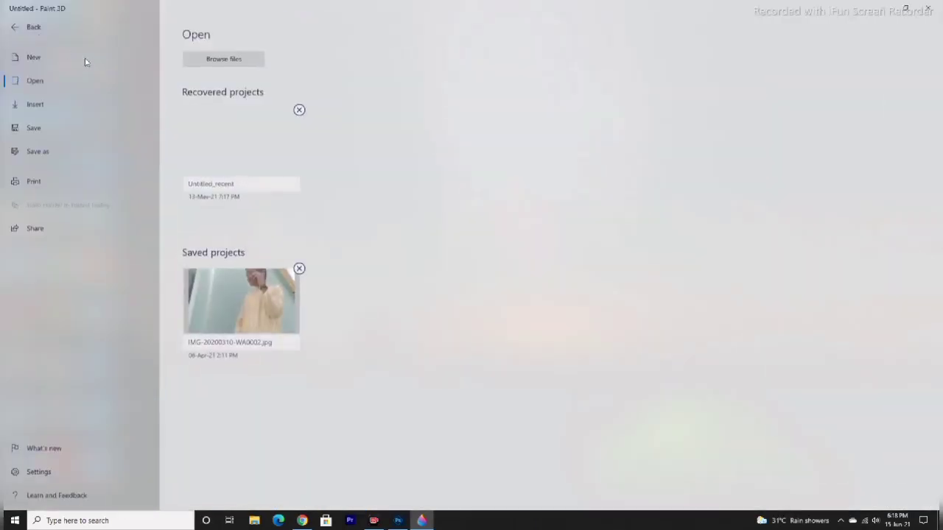
key("Escape")
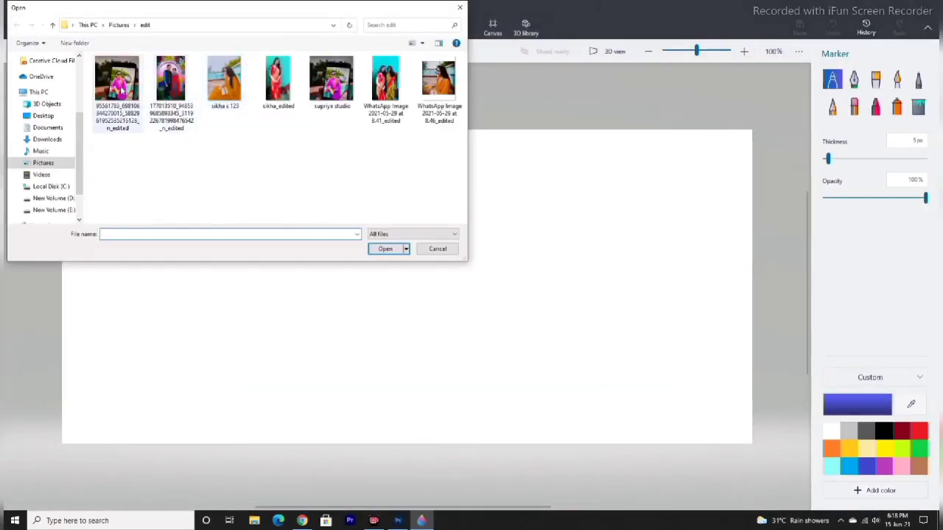
left_click(121, 91)
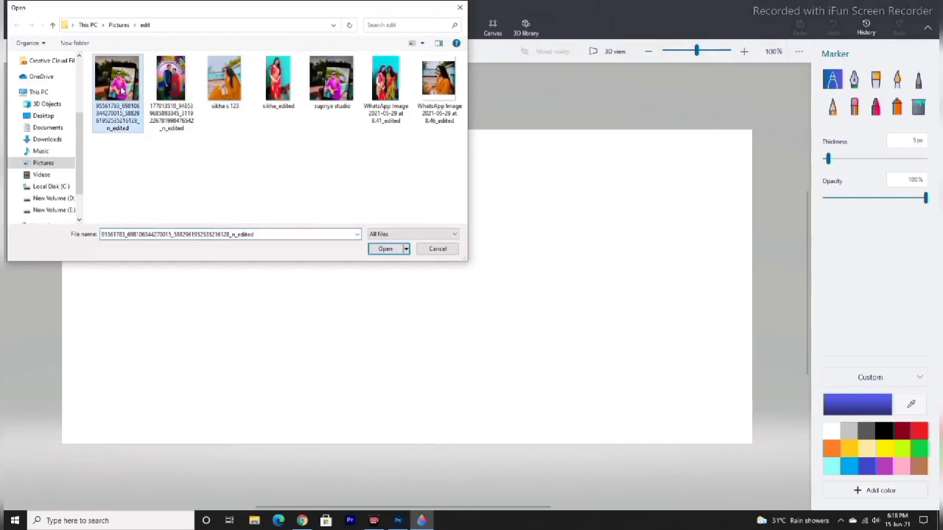
double_click(124, 83)
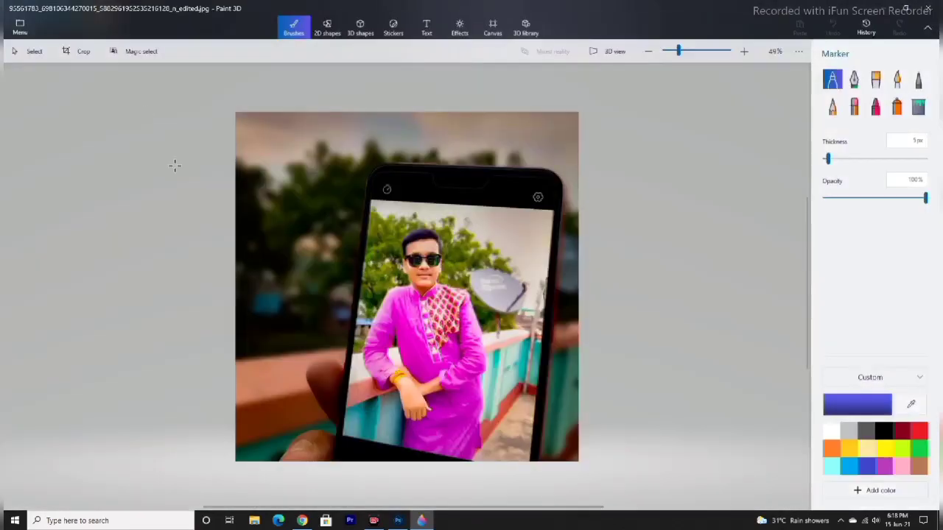
Open the image "supriya studio" from the edit folder under Pictures
left_click(33, 28)
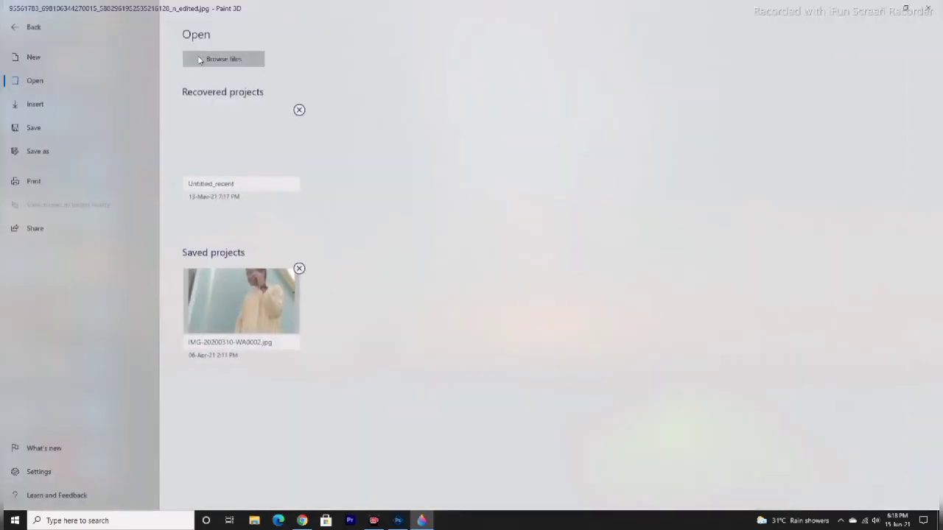
key("Escape")
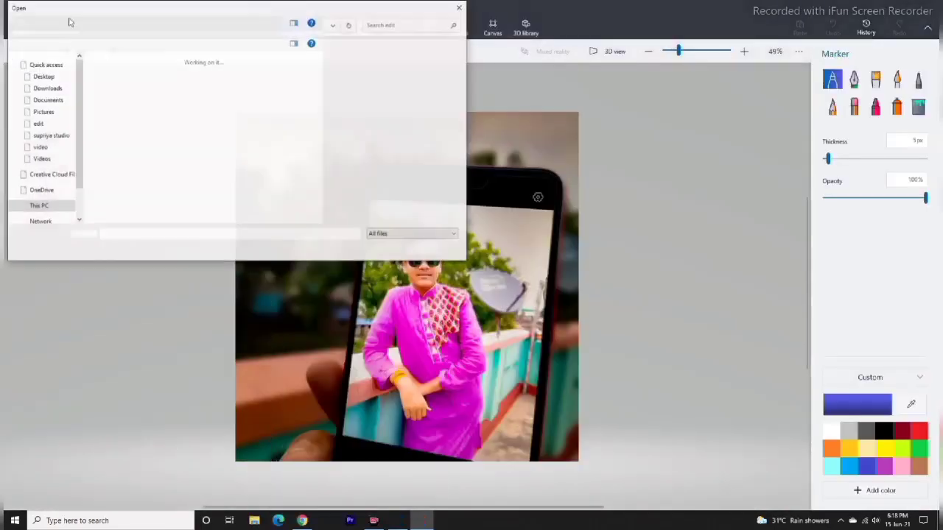
left_click(317, 84)
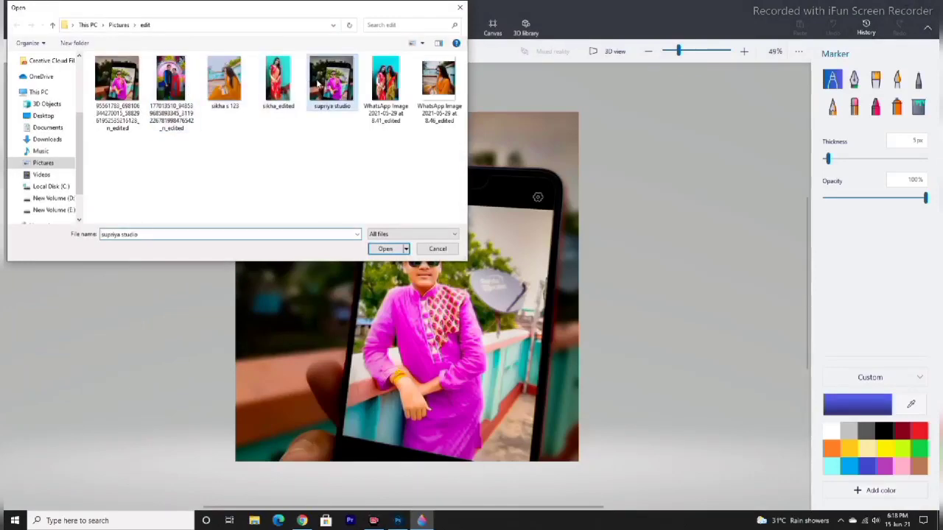
double_click(317, 82)
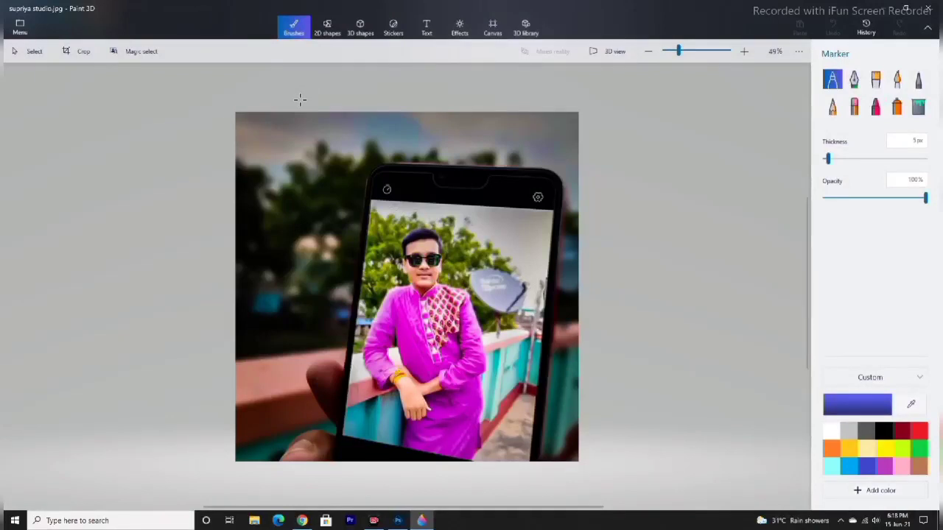
Activate the 2D Text tool and set the font size to 72
left_click(426, 29)
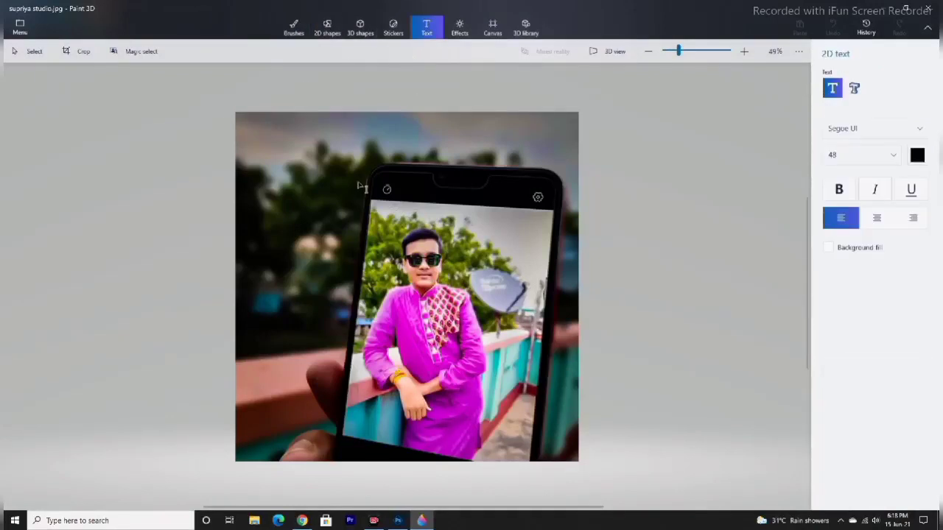
left_click(881, 156)
left_click(866, 193)
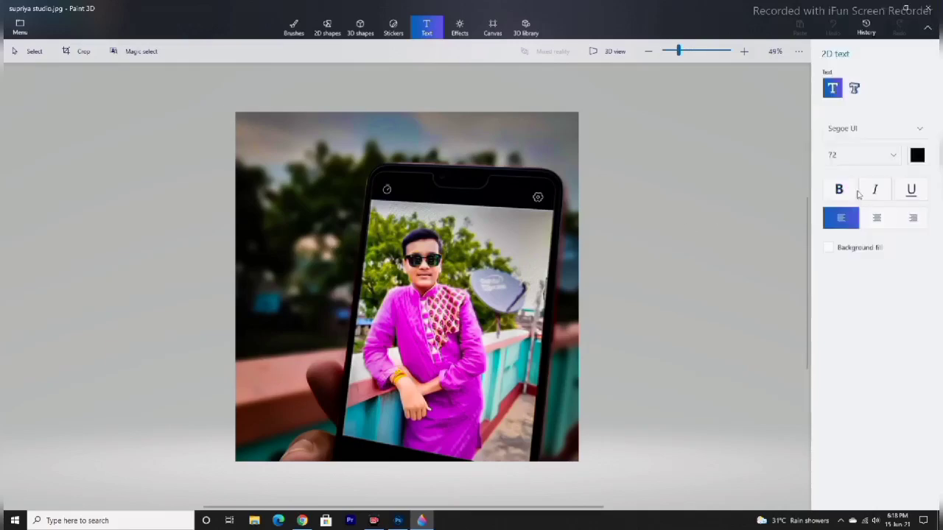
Set the 2D text font to the handwriting-style Rage typeface
left_click(867, 130)
scroll(862, 228, "down", 3)
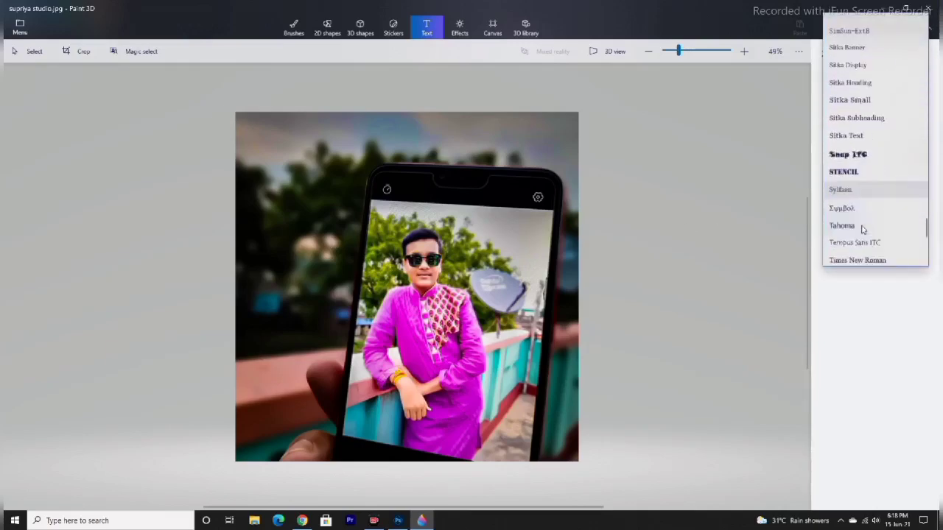
scroll(861, 228, "down", 1)
scroll(862, 213, "up", 7)
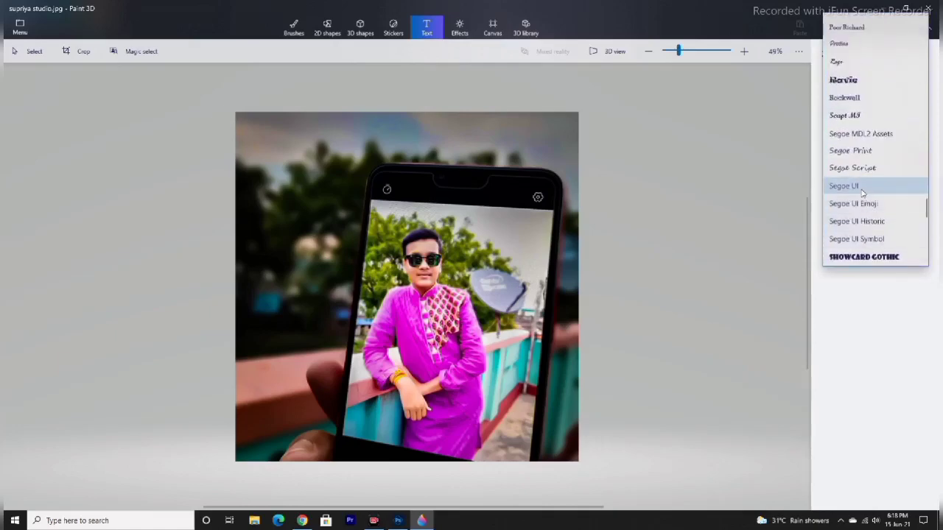
scroll(862, 188, "up", 3)
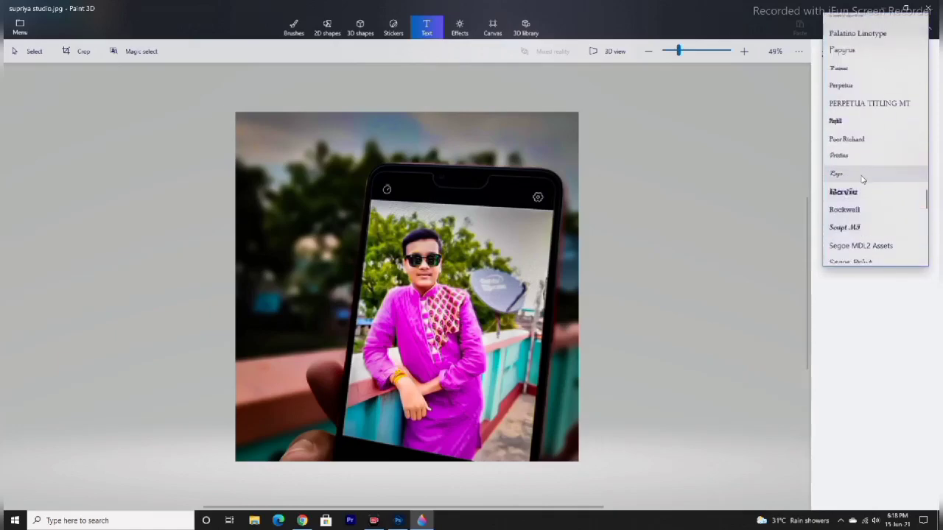
scroll(847, 129, "up", 1)
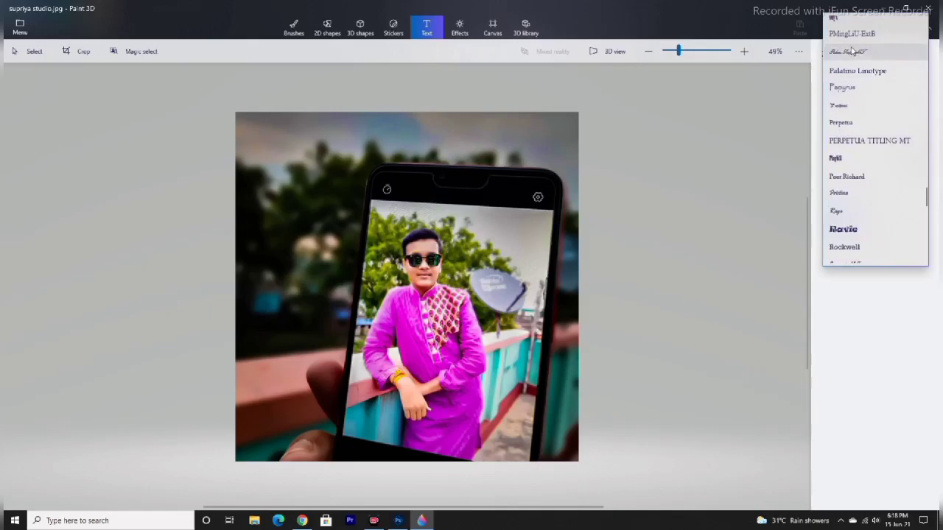
scroll(858, 236, "down", 2)
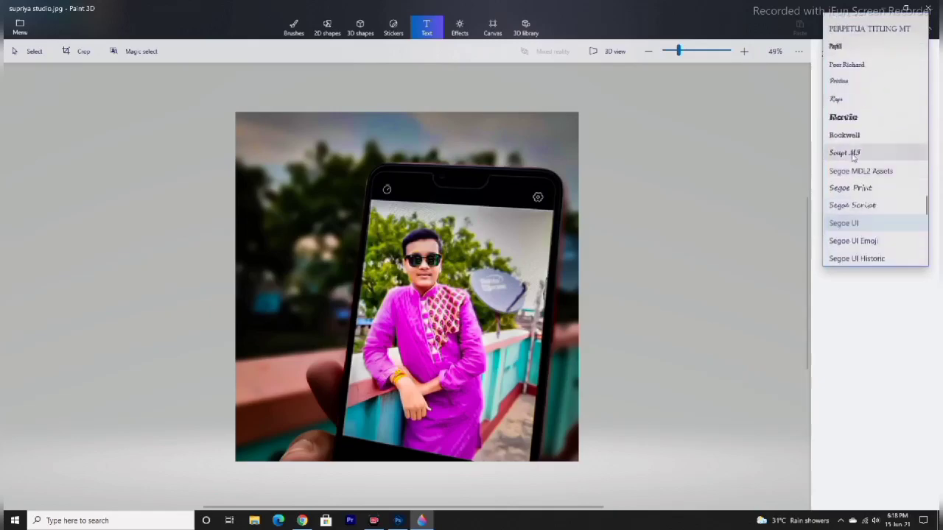
scroll(853, 158, "down", 5)
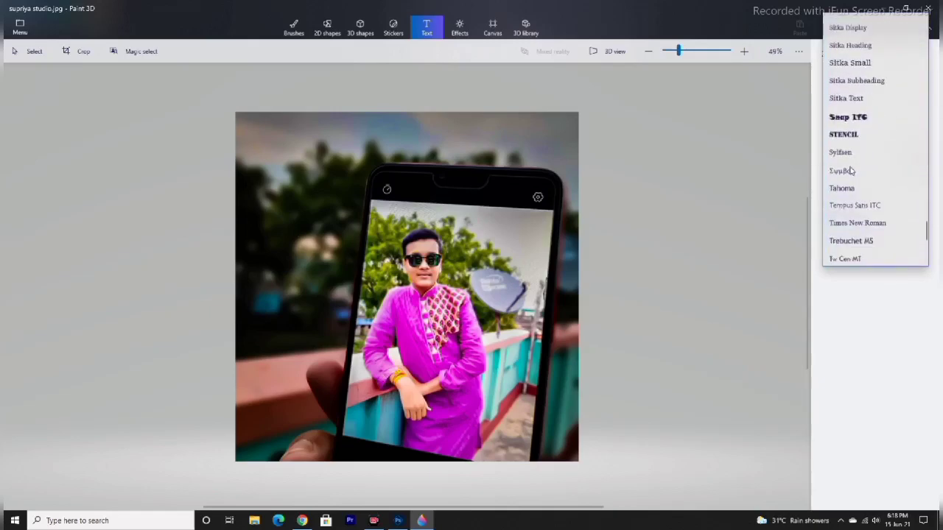
scroll(851, 171, "down", 3)
scroll(849, 177, "up", 2)
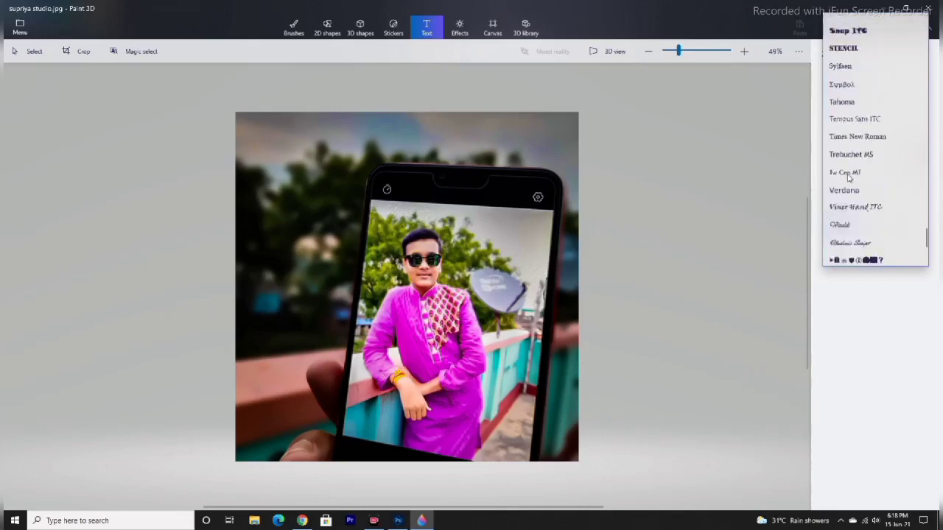
scroll(848, 177, "up", 2)
scroll(848, 177, "up", 2)
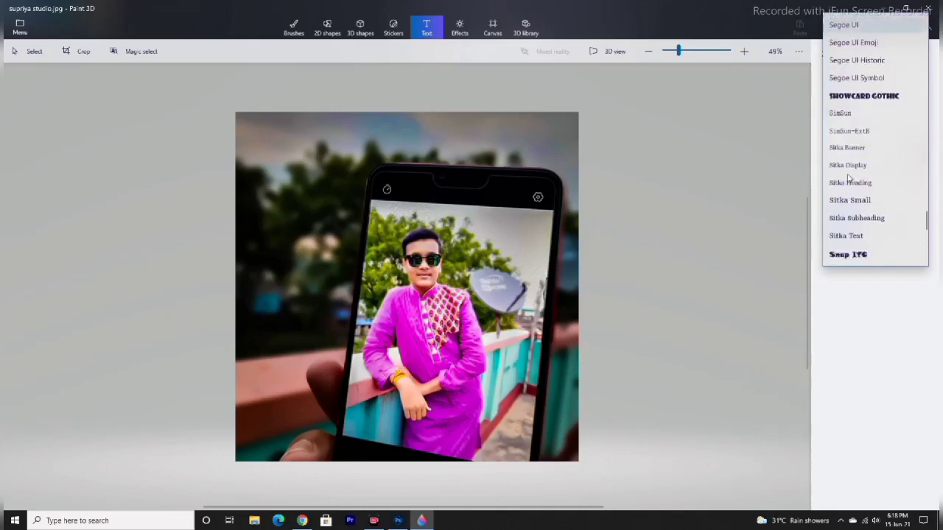
scroll(849, 178, "up", 4)
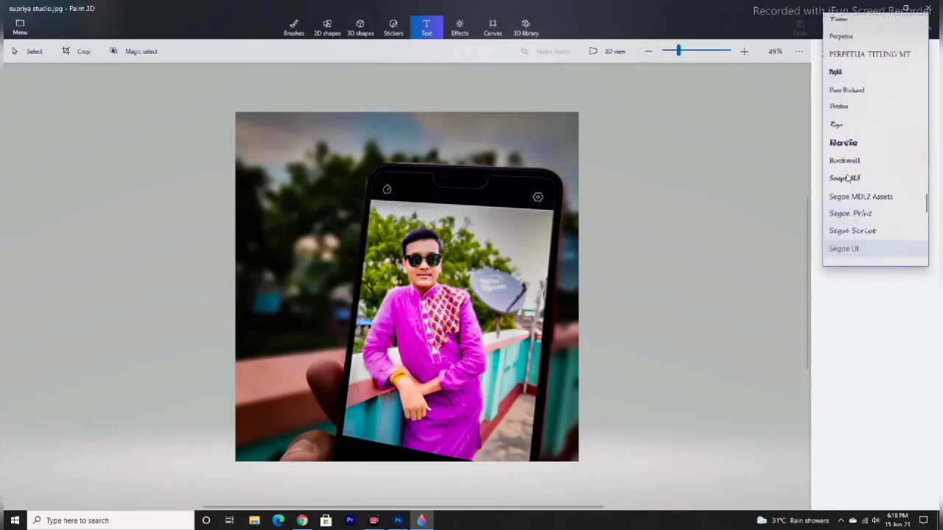
scroll(849, 178, "up", 2)
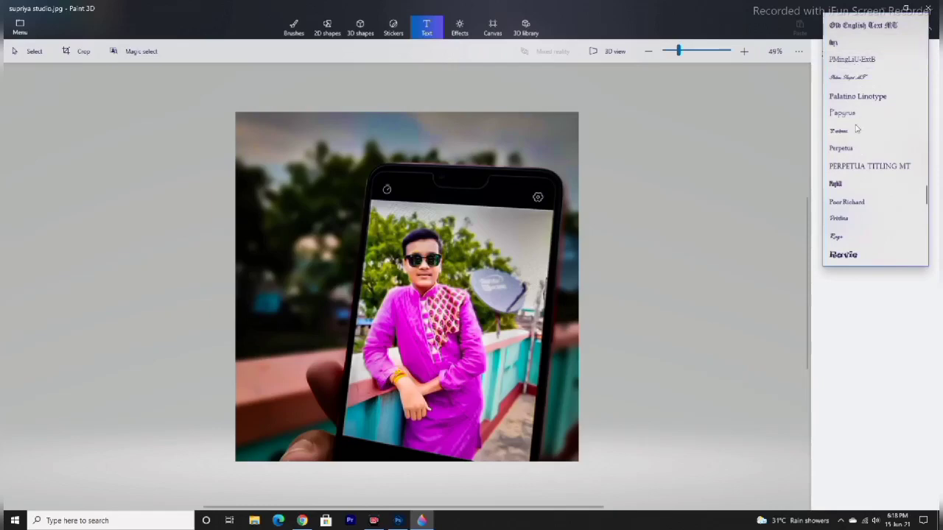
scroll(872, 198, "down", 1)
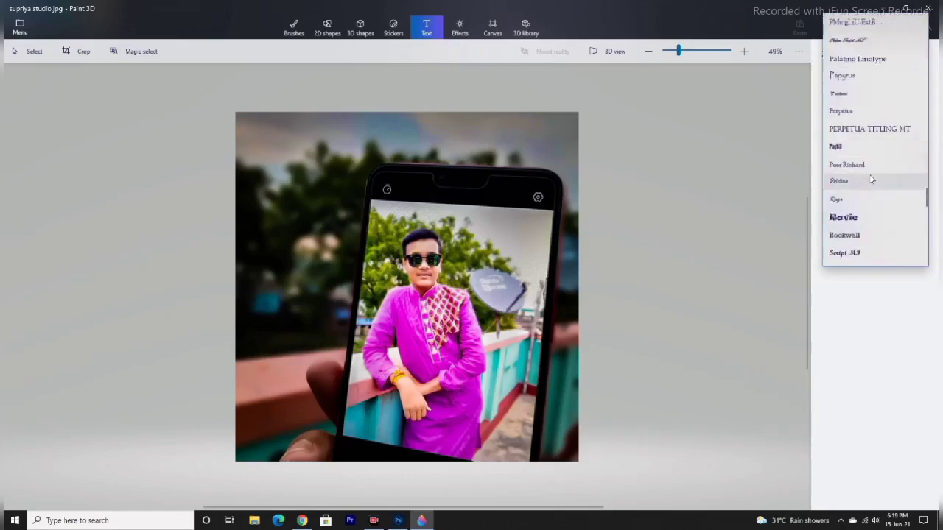
scroll(869, 178, "down", 1)
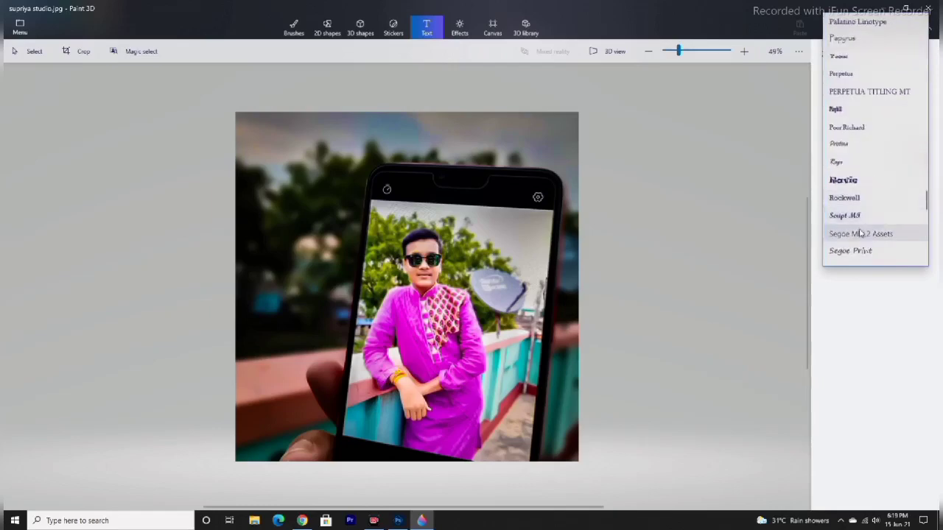
scroll(865, 221, "down", 2)
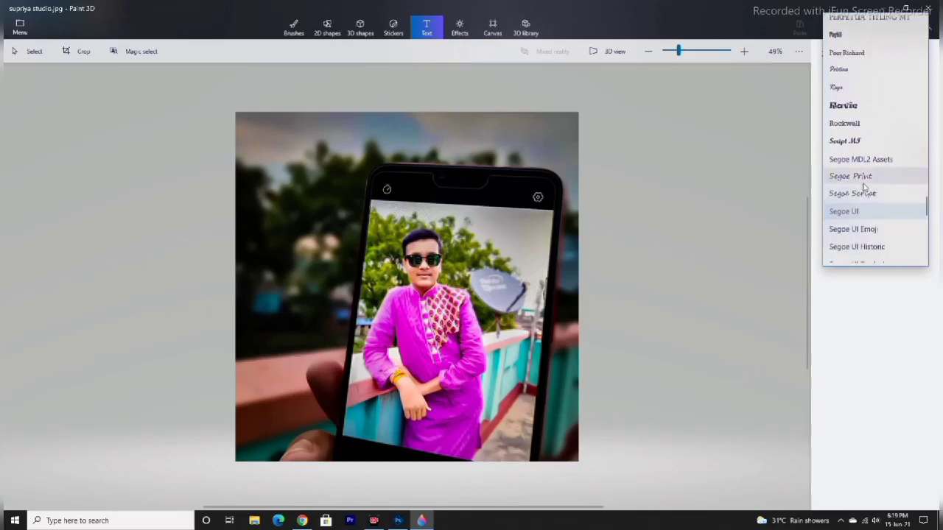
scroll(860, 202, "down", 1)
scroll(861, 202, "down", 3)
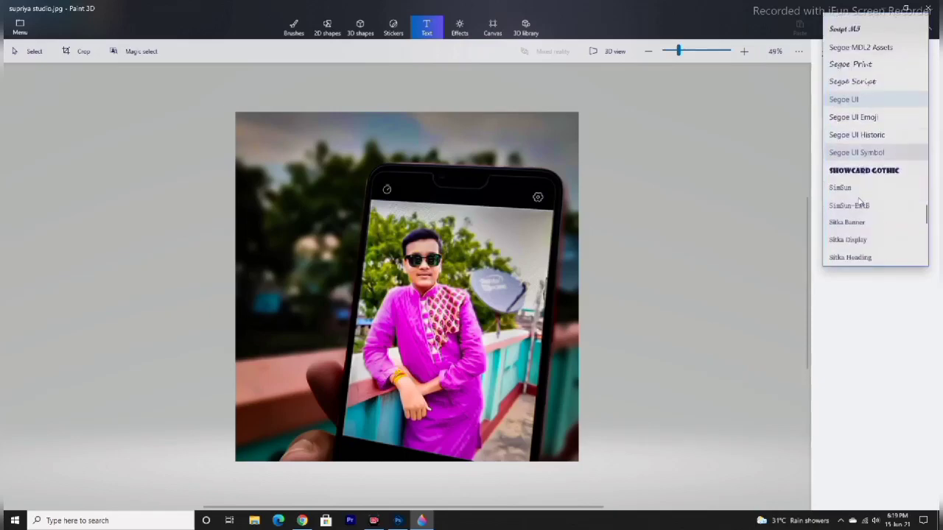
scroll(861, 225, "down", 3)
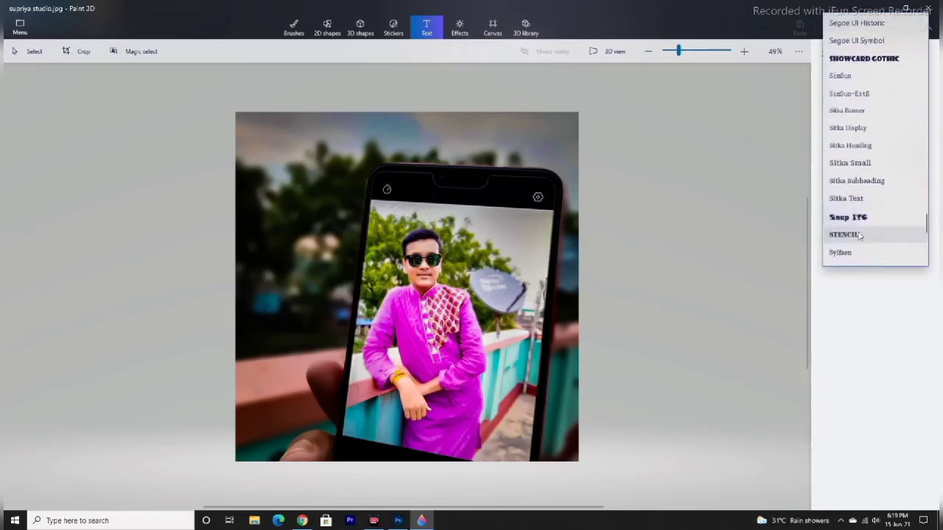
scroll(859, 229, "up", 6)
scroll(855, 230, "up", 2)
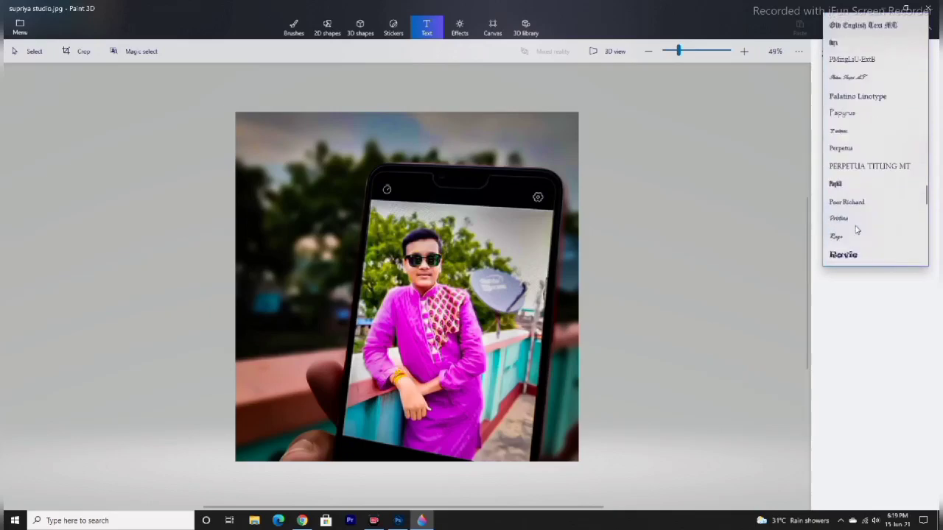
scroll(851, 181, "up", 1)
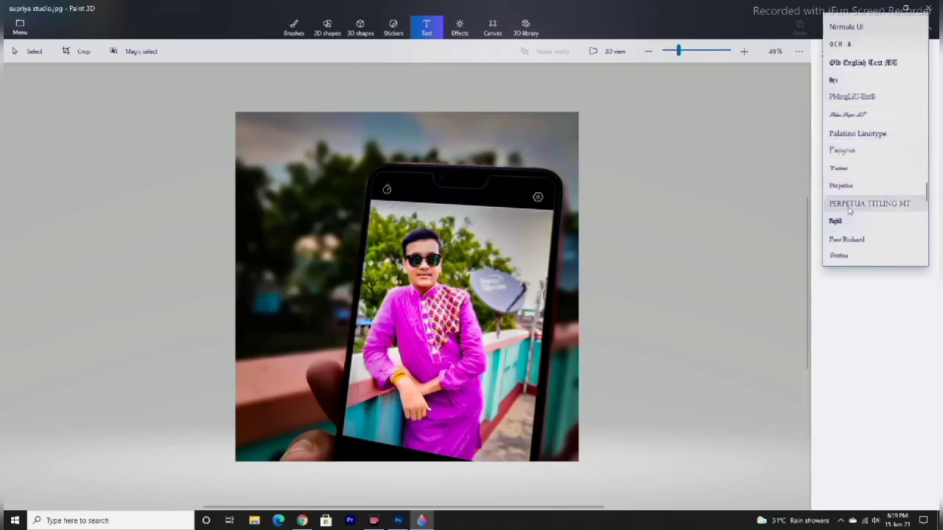
scroll(848, 213, "down", 1)
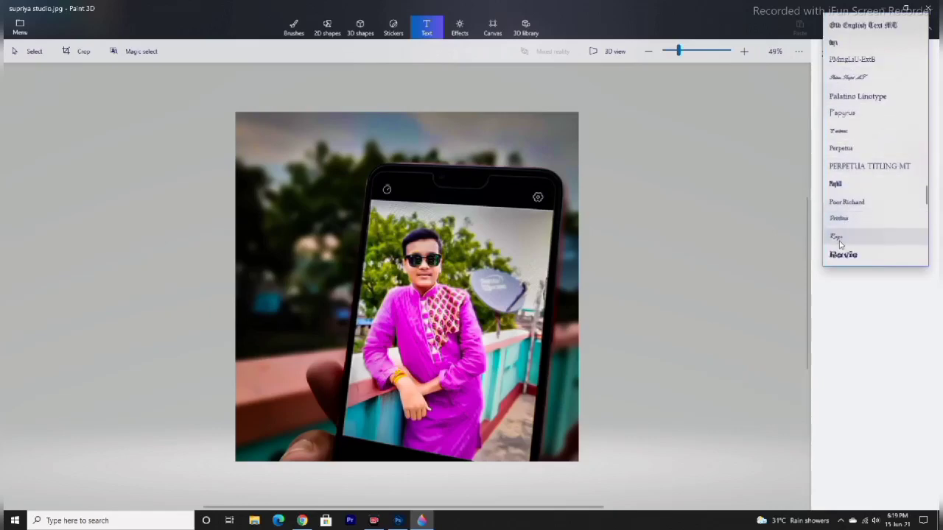
left_click(836, 241)
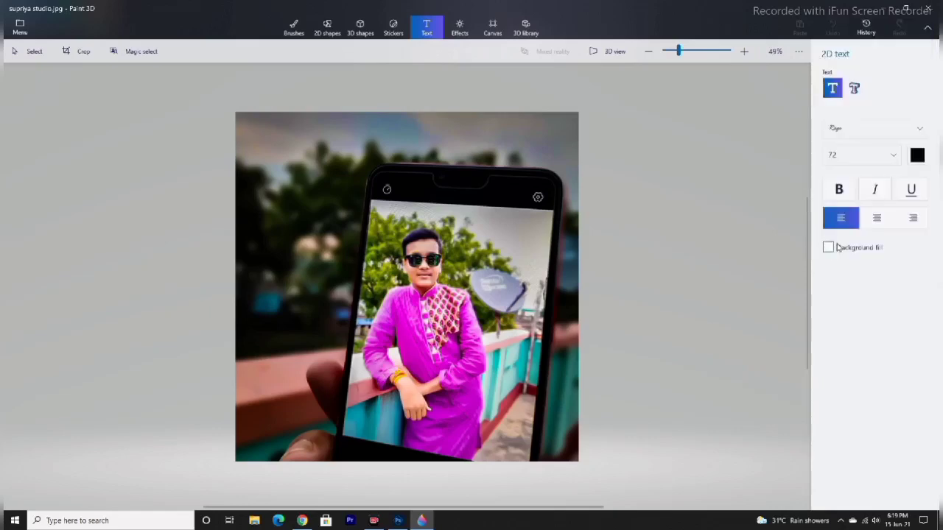
Place a text box over the dark background beside the phone in the photo and set the text color to lime
left_click(260, 296)
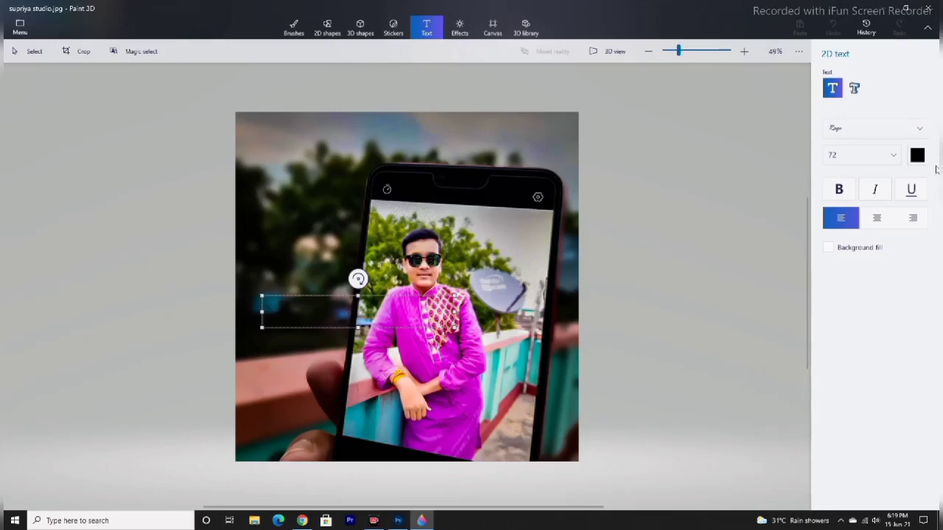
left_click(917, 155)
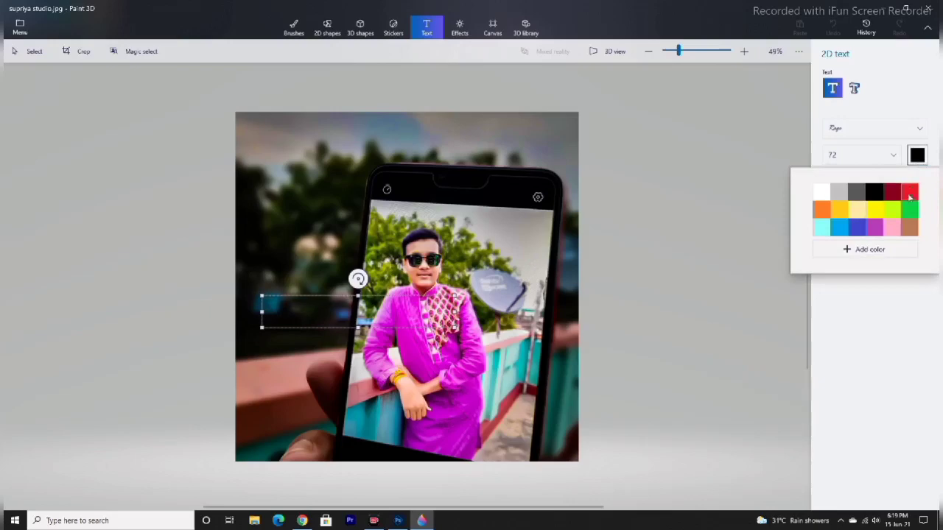
left_click(894, 212)
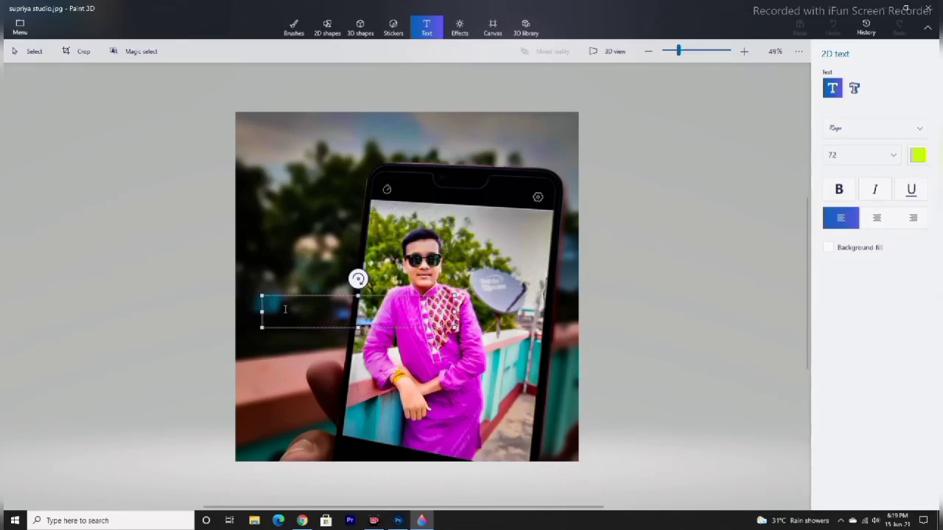
Enter the caption "Supriya Studio", then narrow its text box and shift it to the photo's left edge
type("Supri")
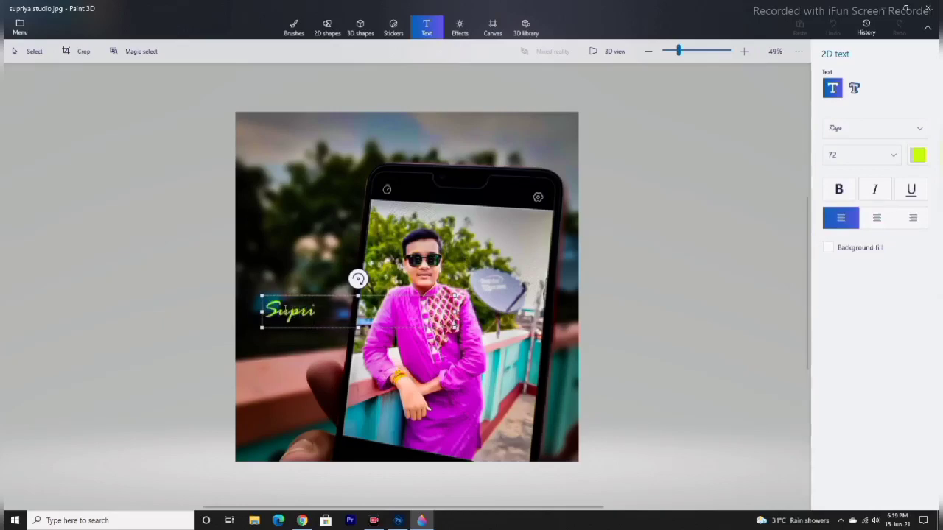
type("ya")
key("BackSpace")
type("Studio")
left_click_drag(457, 312, 417, 312)
left_click_drag(310, 326, 283, 341)
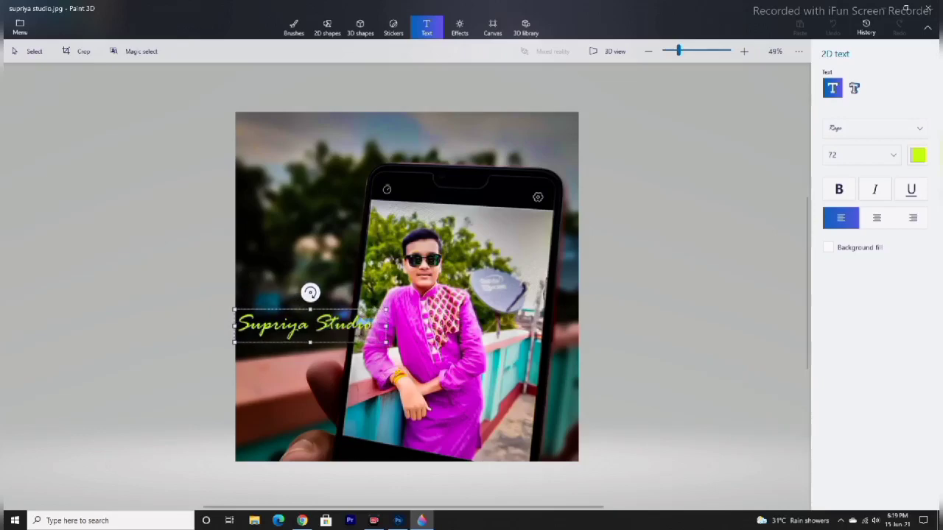
Set the font size of the whole "Supriya Studio" caption to 48
left_click_drag(372, 326, 221, 338)
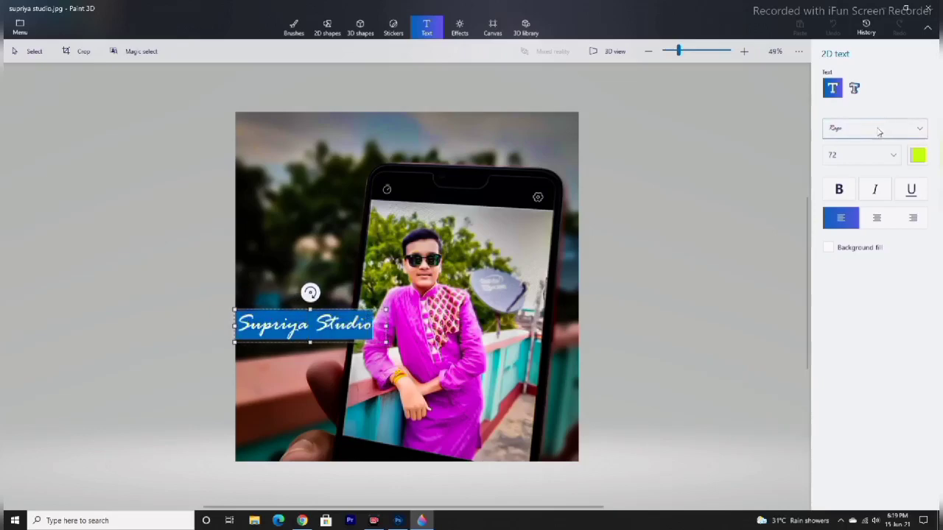
left_click(882, 158)
left_click(874, 205)
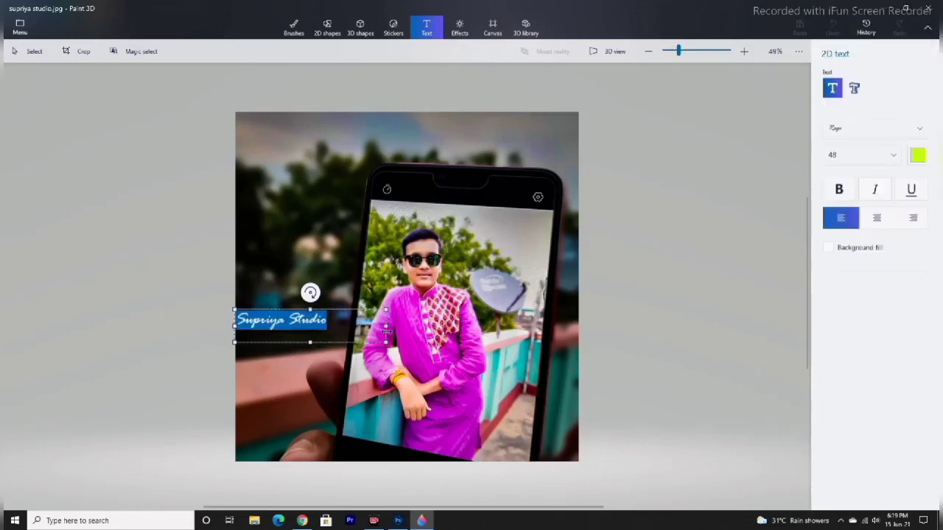
Narrow the caption's box to fit the text and place it on the dark area left of the phone, just above the wall
left_click_drag(388, 326, 332, 326)
mouse_move(269, 343)
left_mouse_down()
mouse_move(272, 358)
mouse_move(279, 352)
left_mouse_up()
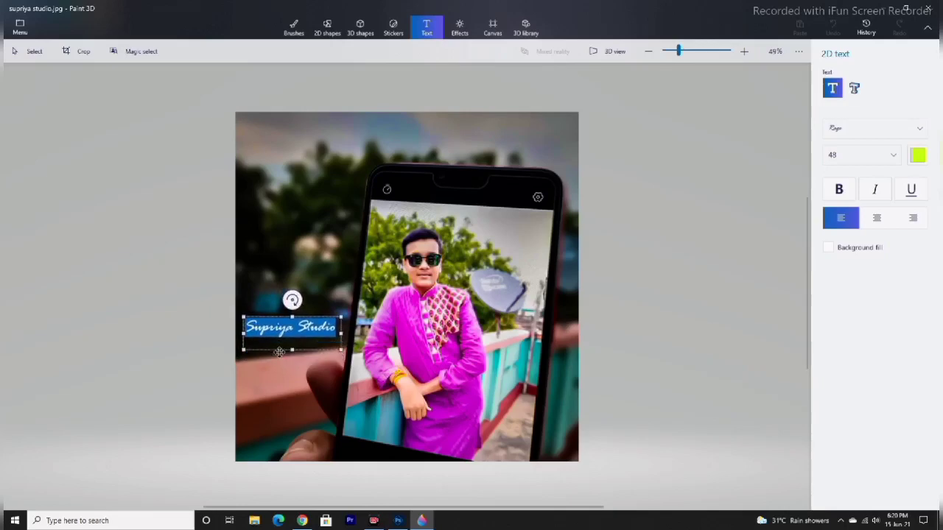
left_click(282, 381)
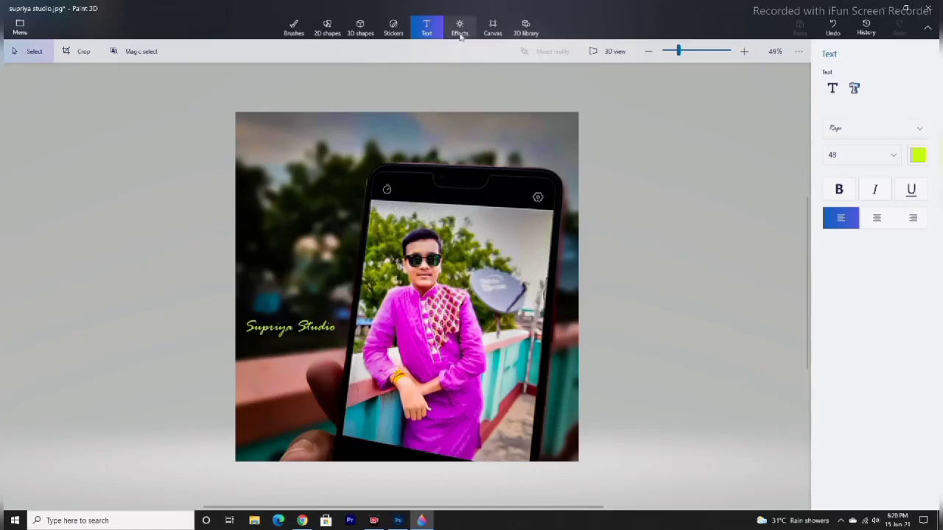
Look through the animal models in the 3D library's Animals category
left_click(526, 28)
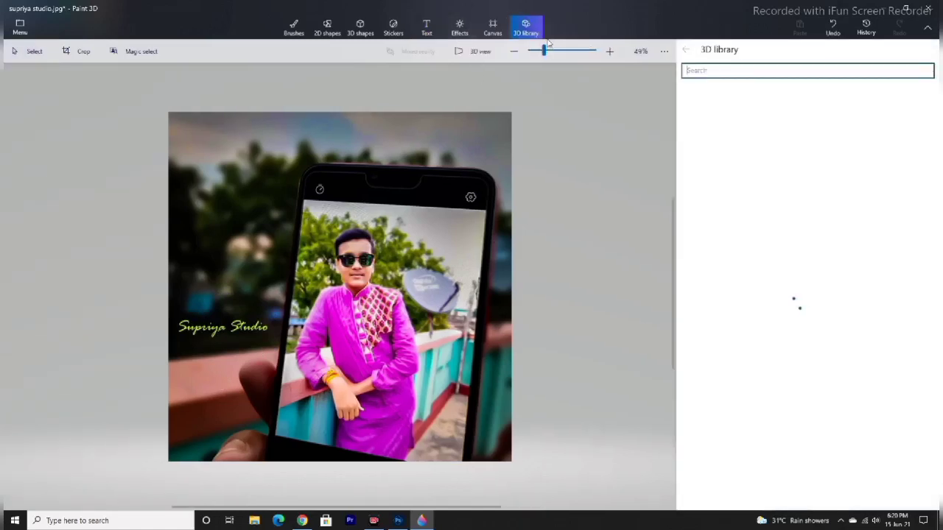
left_click(815, 151)
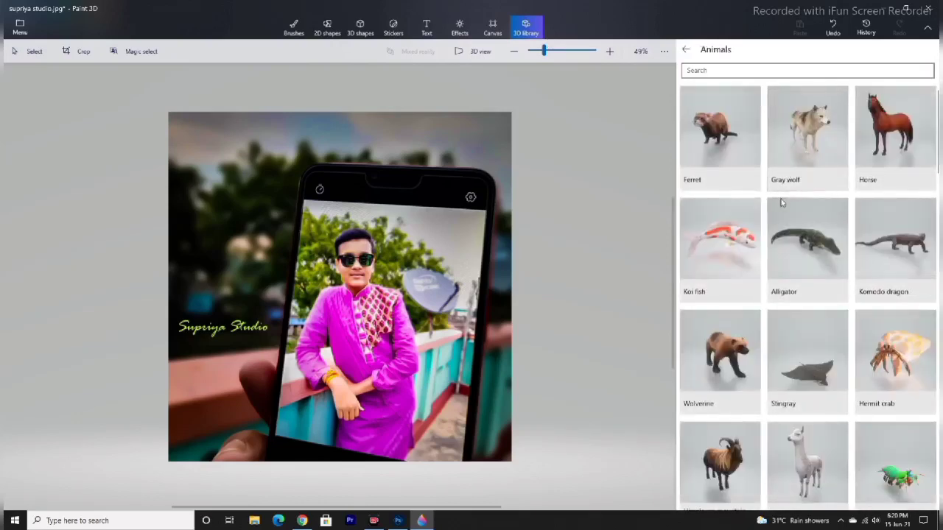
scroll(781, 200, "down", 3)
scroll(779, 210, "down", 1)
scroll(779, 213, "down", 15)
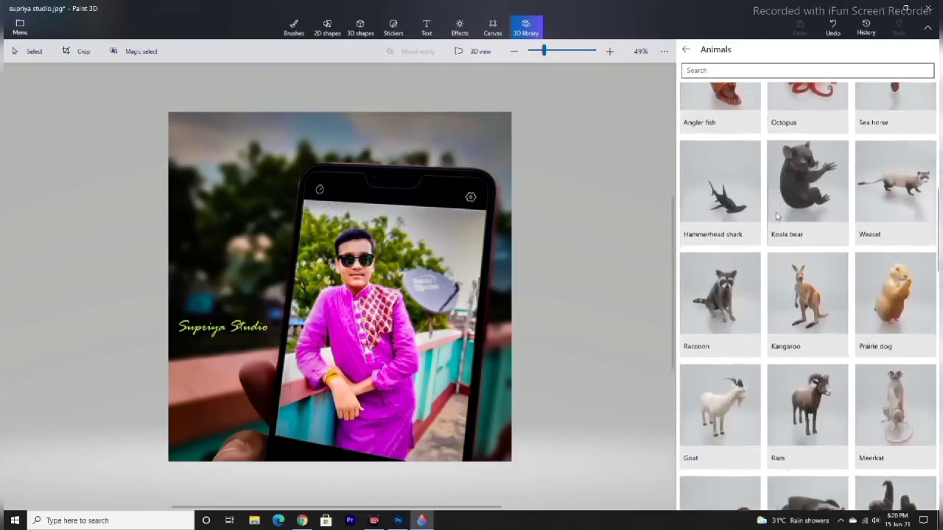
scroll(775, 217, "down", 9)
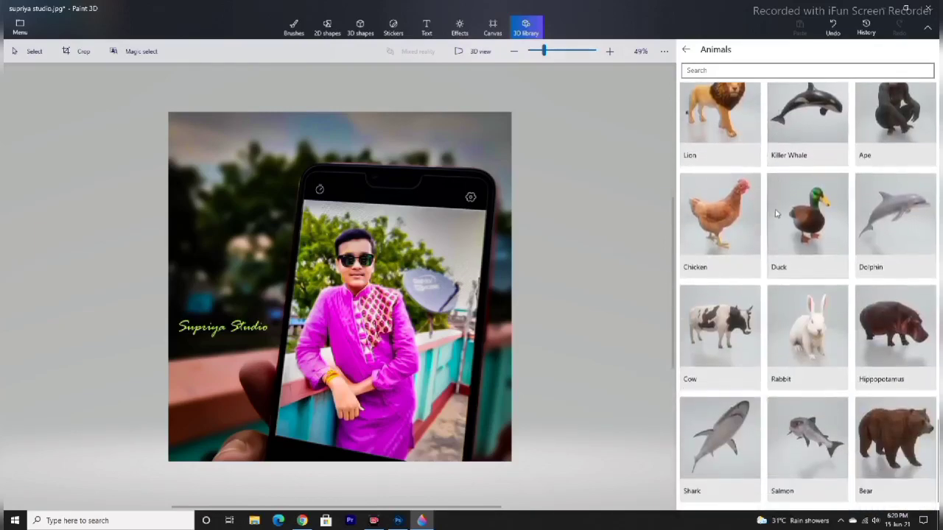
scroll(775, 215, "up", 10)
scroll(775, 213, "up", 8)
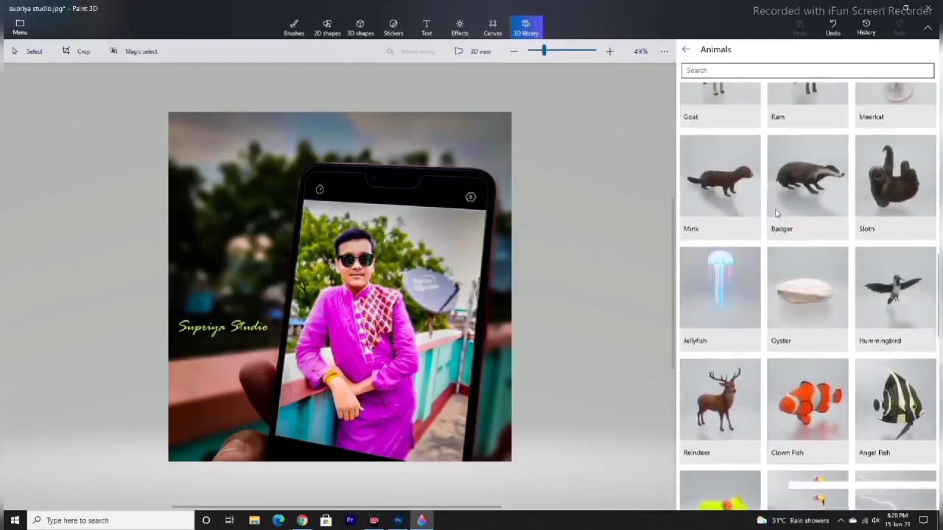
scroll(776, 211, "up", 9)
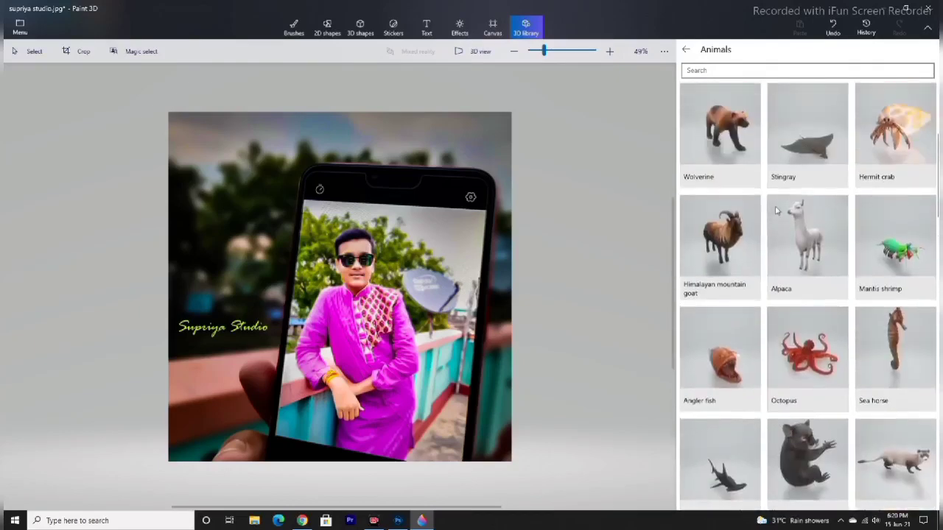
scroll(776, 209, "down", 8)
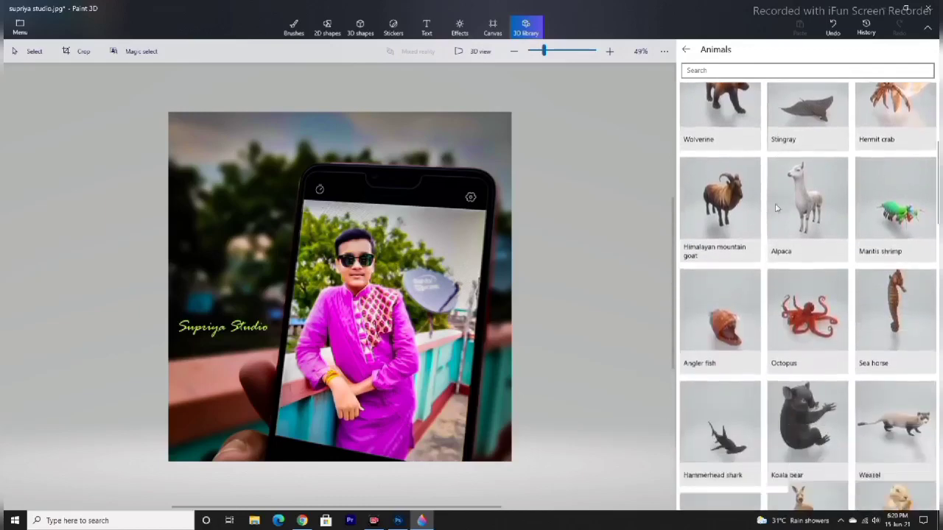
scroll(776, 210, "down", 2)
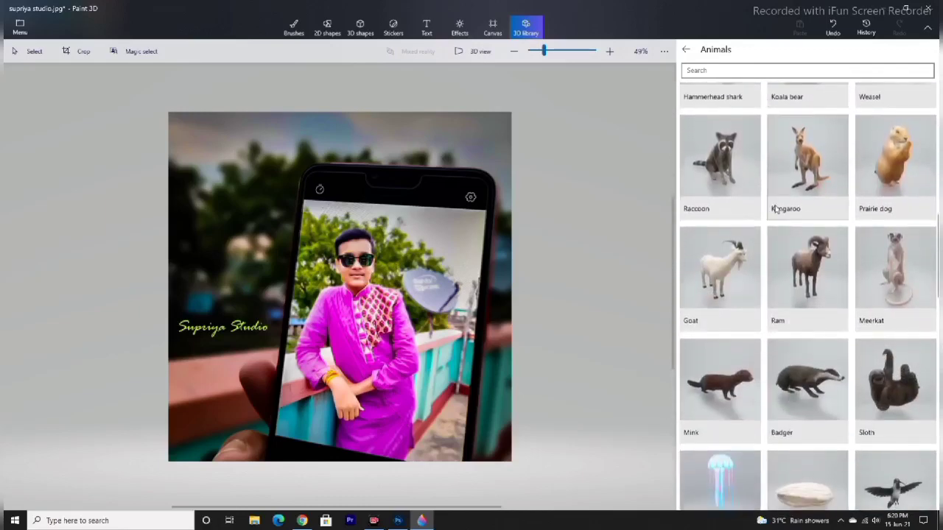
scroll(776, 209, "up", 9)
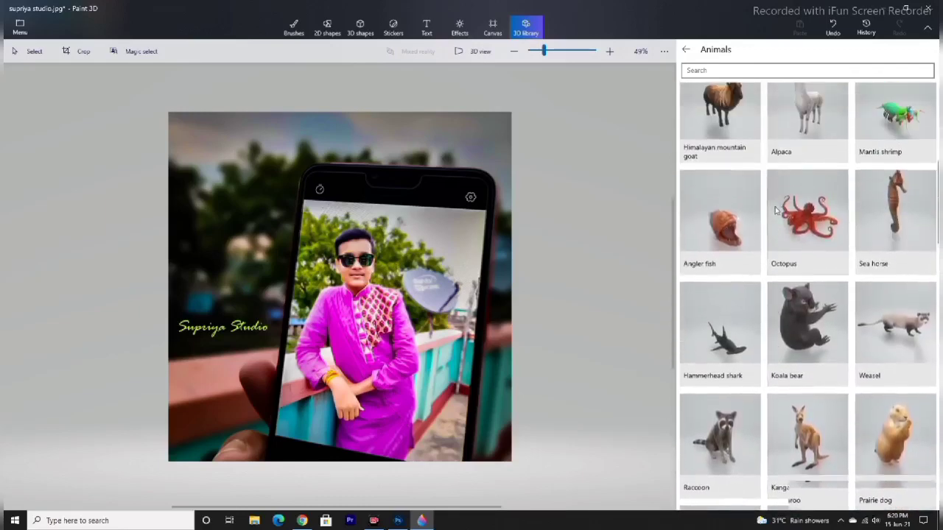
scroll(777, 209, "up", 2)
Insert the Lion model from the Animals category of the 3D library into the photo
scroll(778, 208, "down", 6)
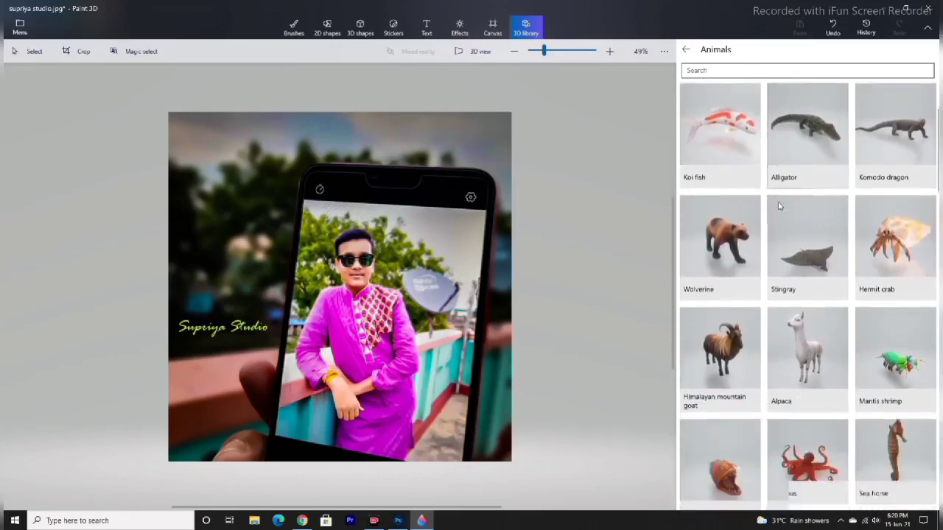
scroll(780, 206, "down", 12)
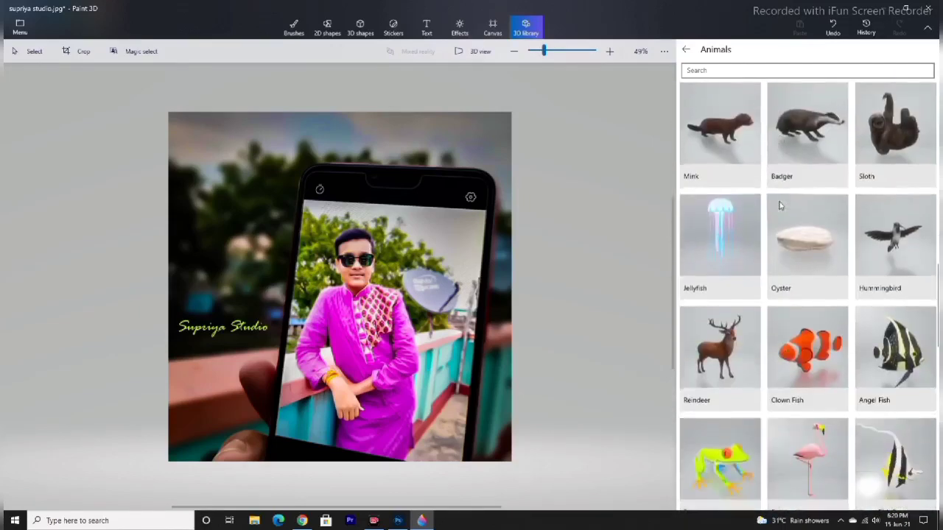
scroll(781, 206, "down", 5)
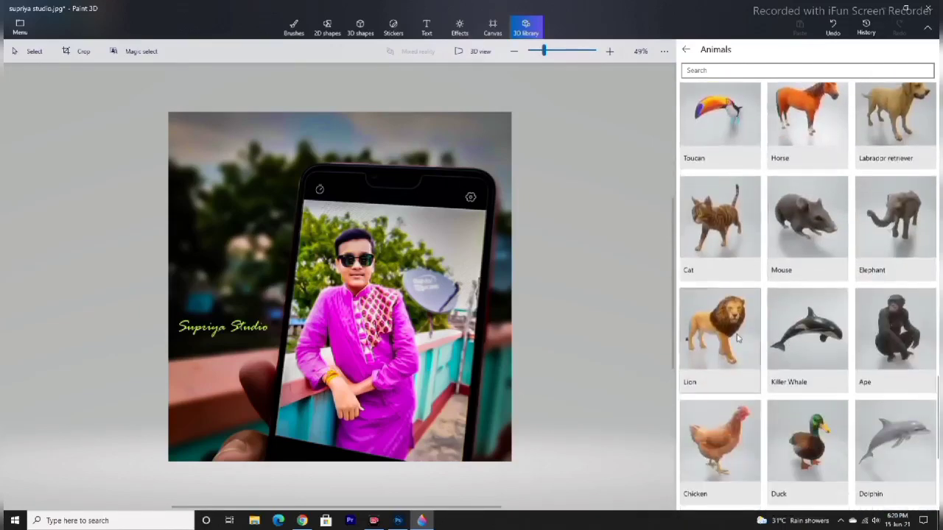
left_click(729, 303)
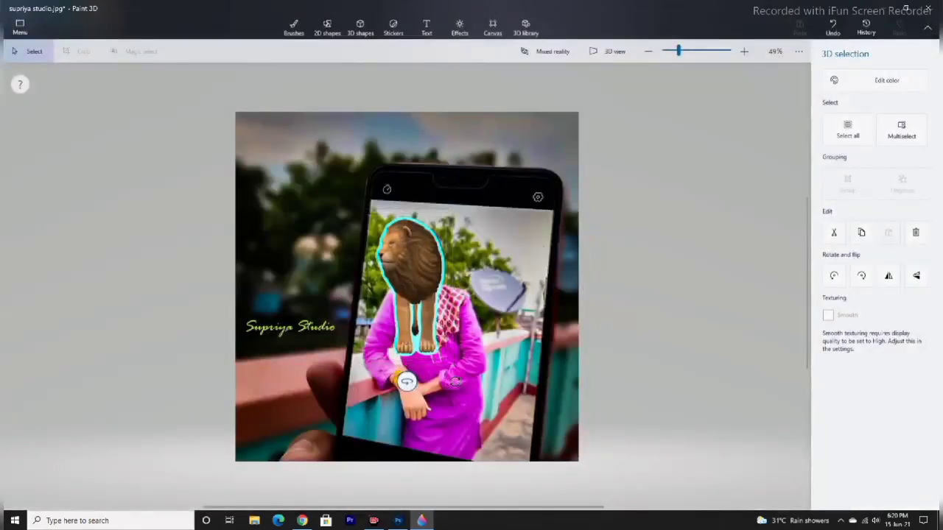
Turn the lion to a side view facing the phone and place it, scaled down, directly above the "Supriya Studio" caption
left_click_drag(407, 382, 392, 280)
left_click_drag(342, 264, 294, 300)
left_click(294, 300)
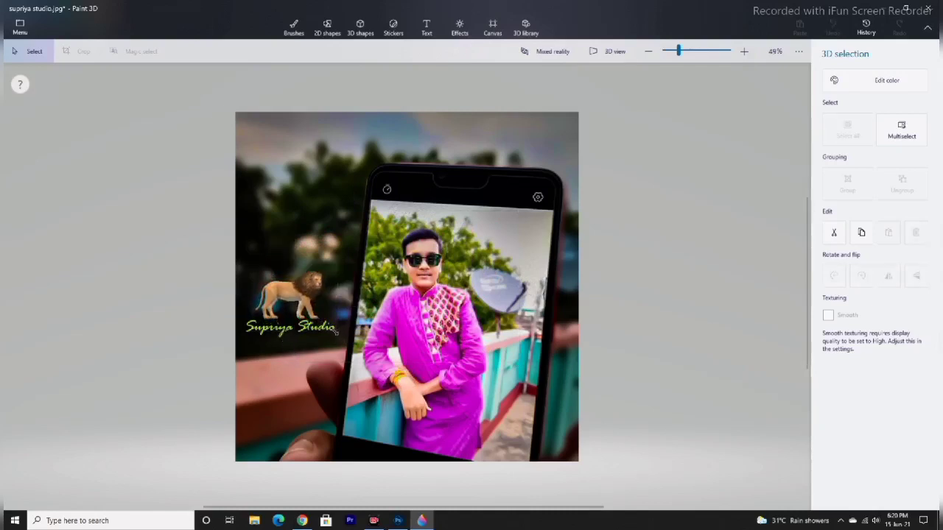
Fine-tune the lion's rotation and position so its feet rest on the "Supriya Studio" caption, and deselect it
left_click_drag(285, 245, 283, 243)
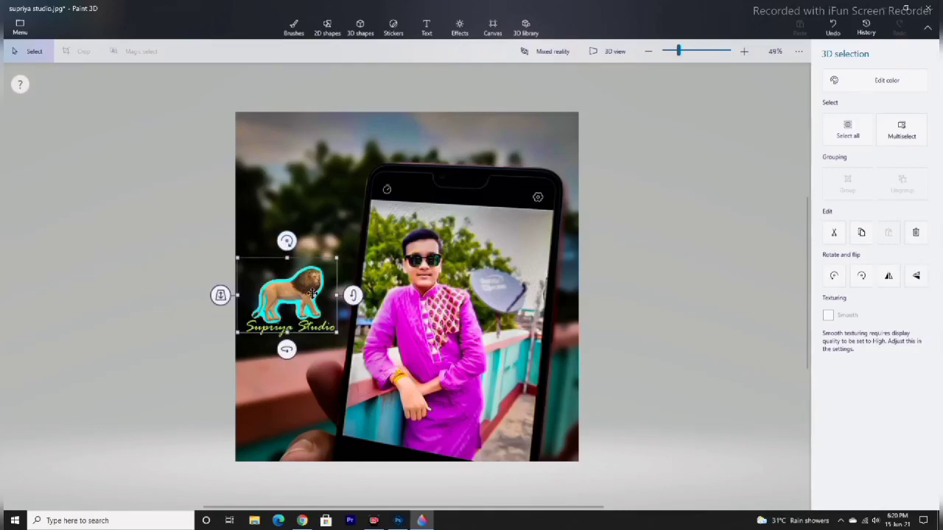
left_click_drag(312, 295, 312, 298)
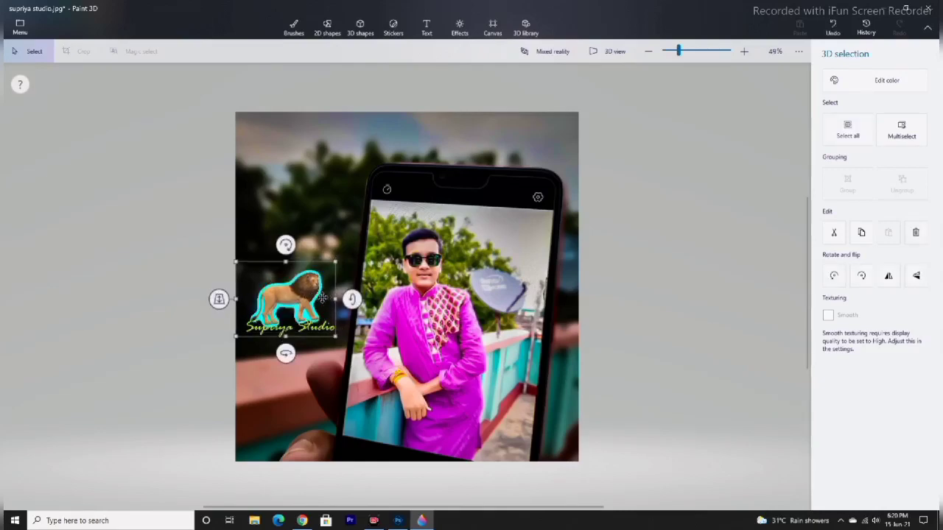
left_click_drag(285, 353, 285, 354)
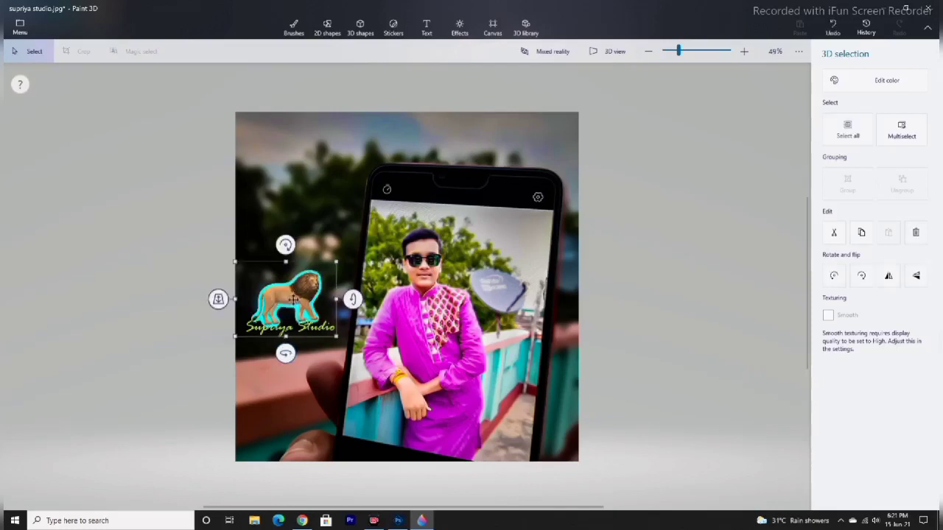
left_click_drag(292, 297, 297, 295)
key("t")
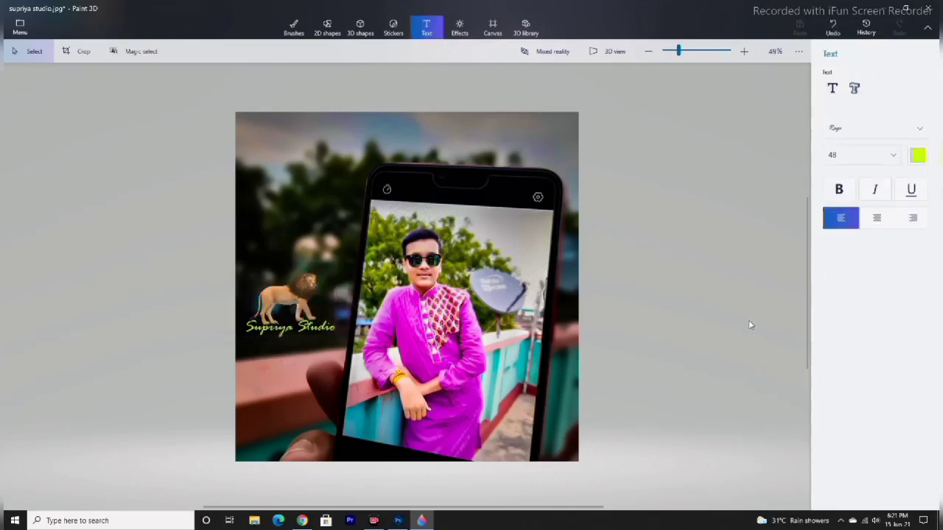
Shrink the lion slightly, adjust its position over the "Supriya Studio" caption, and deselect it
left_click(291, 299)
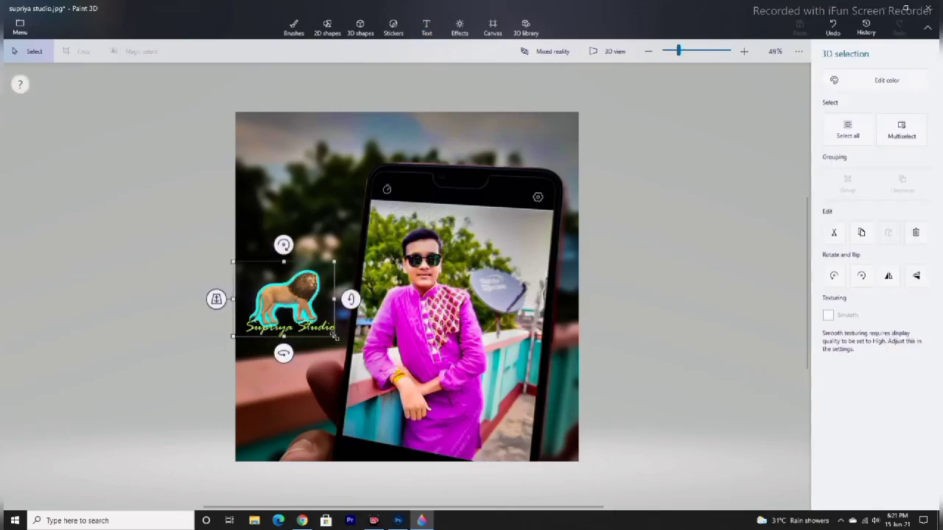
left_click_drag(334, 336, 330, 332)
left_click_drag(294, 300, 287, 300)
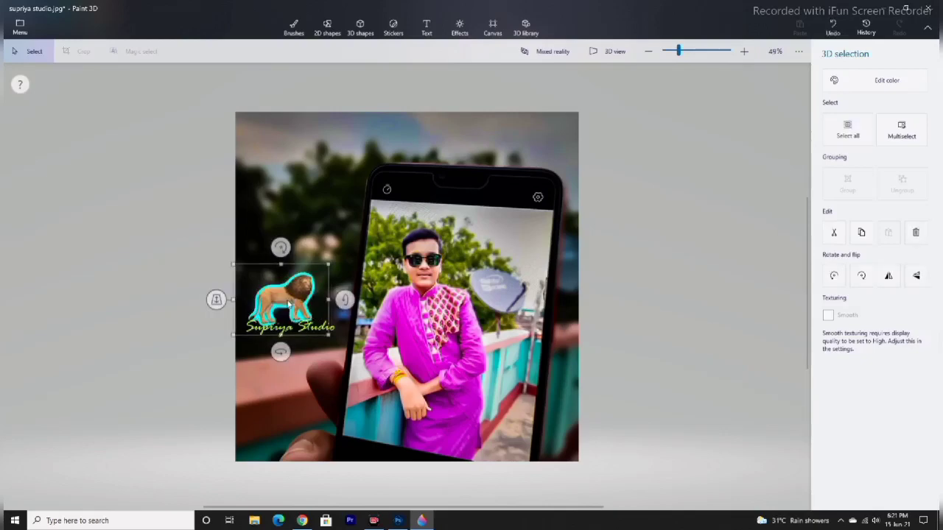
key("t")
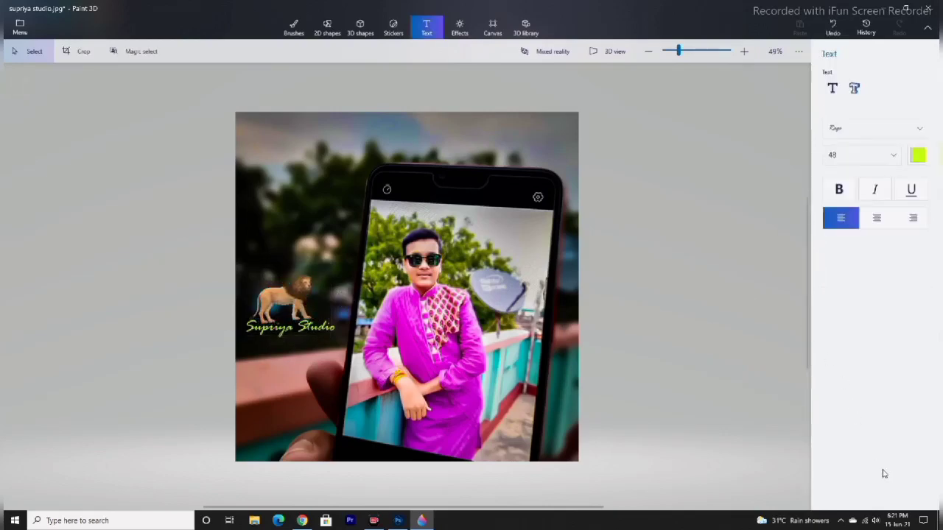